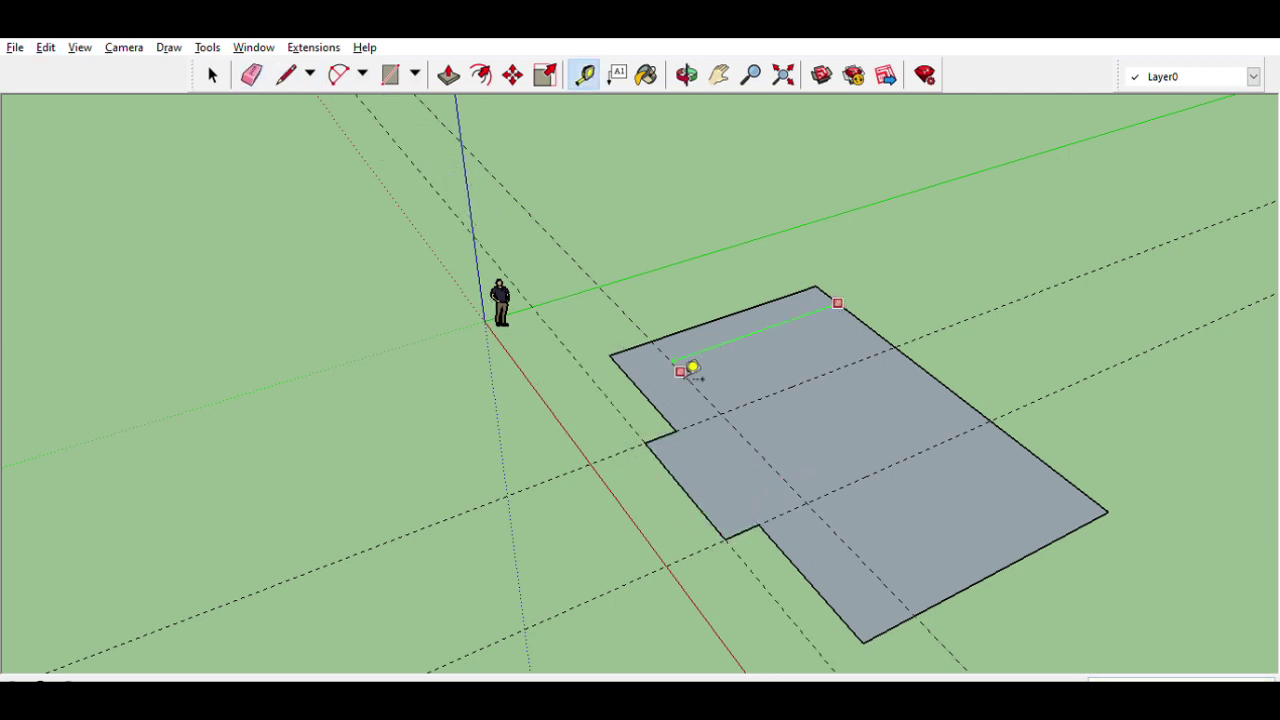
Inset the slab outline for wall thickness and erase lines to open the central hall.
middle_click_drag(668, 500, 309, 306)
key("e")
middle_click_drag(633, 341, 546, 410)
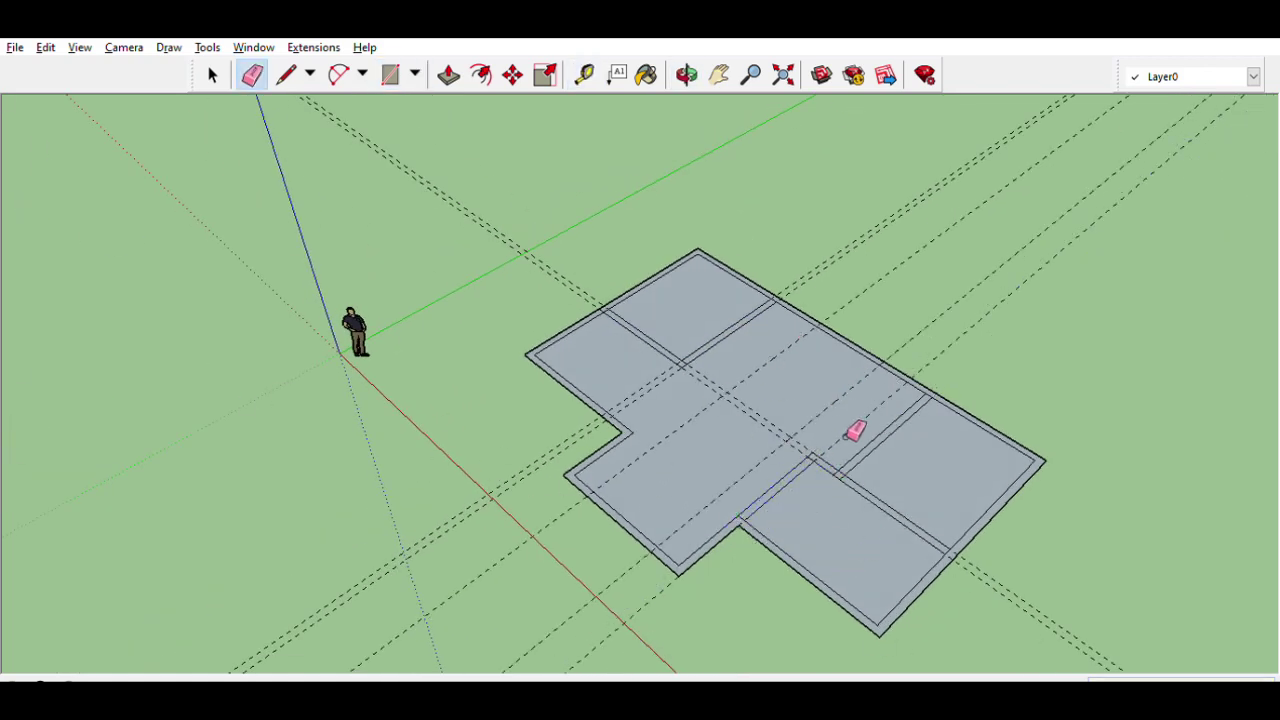
scroll(622, 438, "up", 2)
Erase the extra lines left at the wall intersections.
key("r")
key("e")
scroll(500, 208, "up", 2)
scroll(543, 209, "up", 2)
scroll(763, 543, "up", 2)
scroll(800, 380, "down", 2)
scroll(23, 443, "down", 3)
key("space")
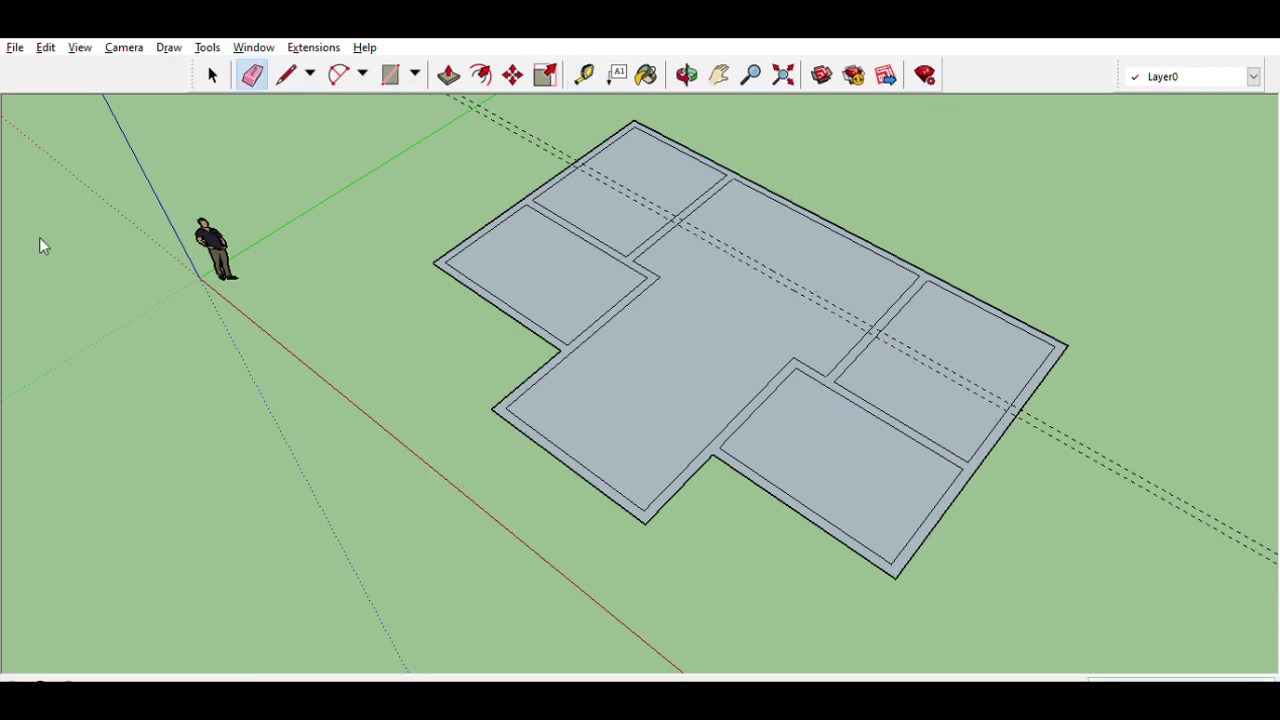
Place Tape Measure guides and move wall geometry to bring the walls to height.
scroll(833, 250, "up", 3)
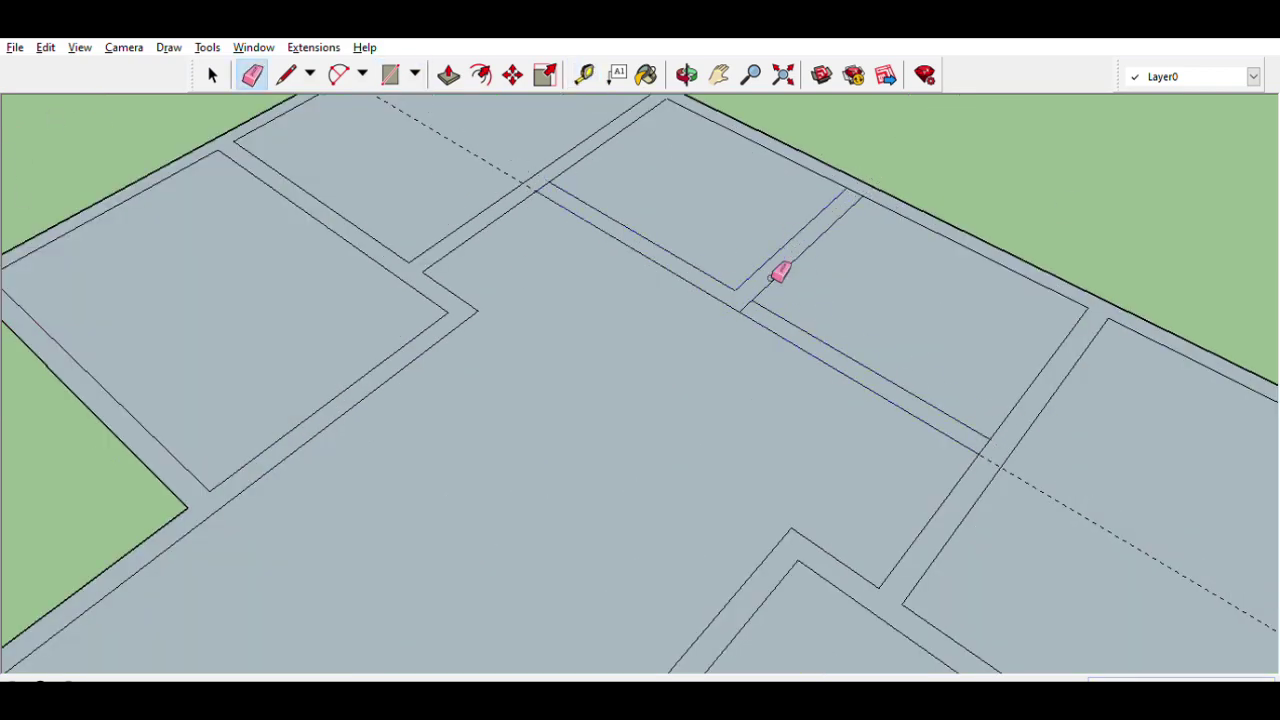
scroll(705, 316, "down", 5)
key("t")
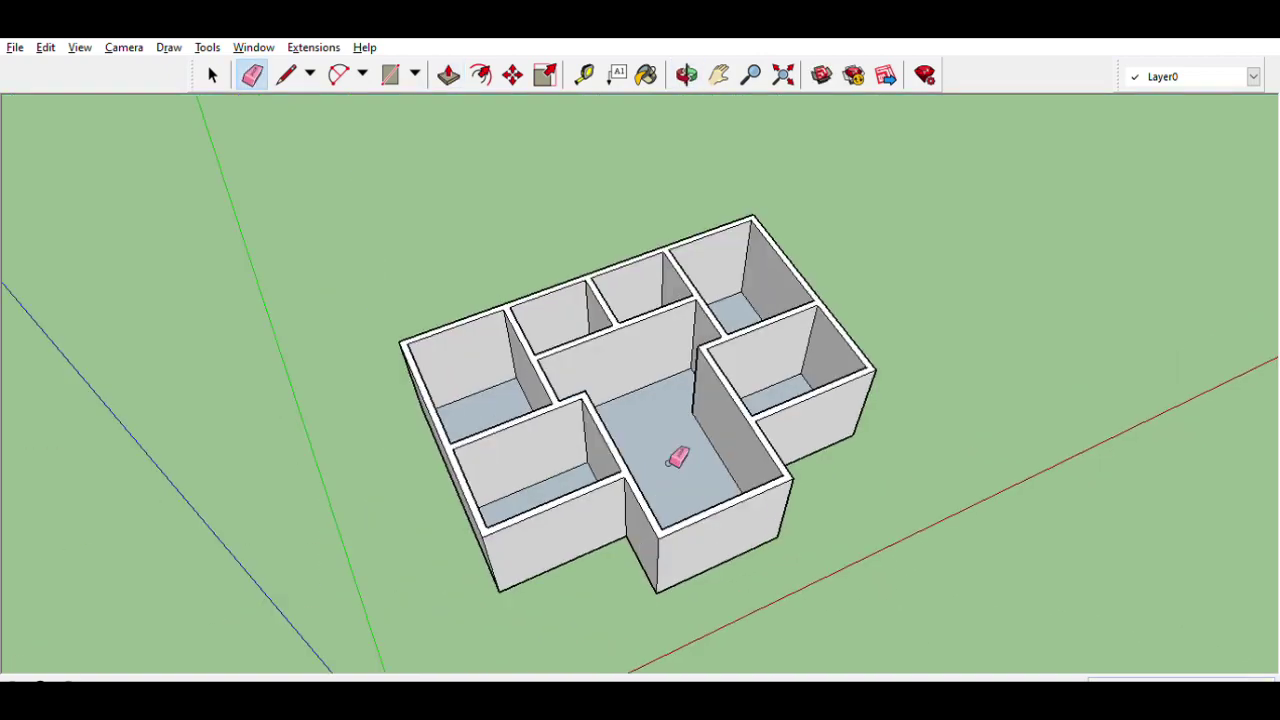
scroll(634, 458, "up", 5)
key("t")
key("m")
scroll(647, 417, "down", 3)
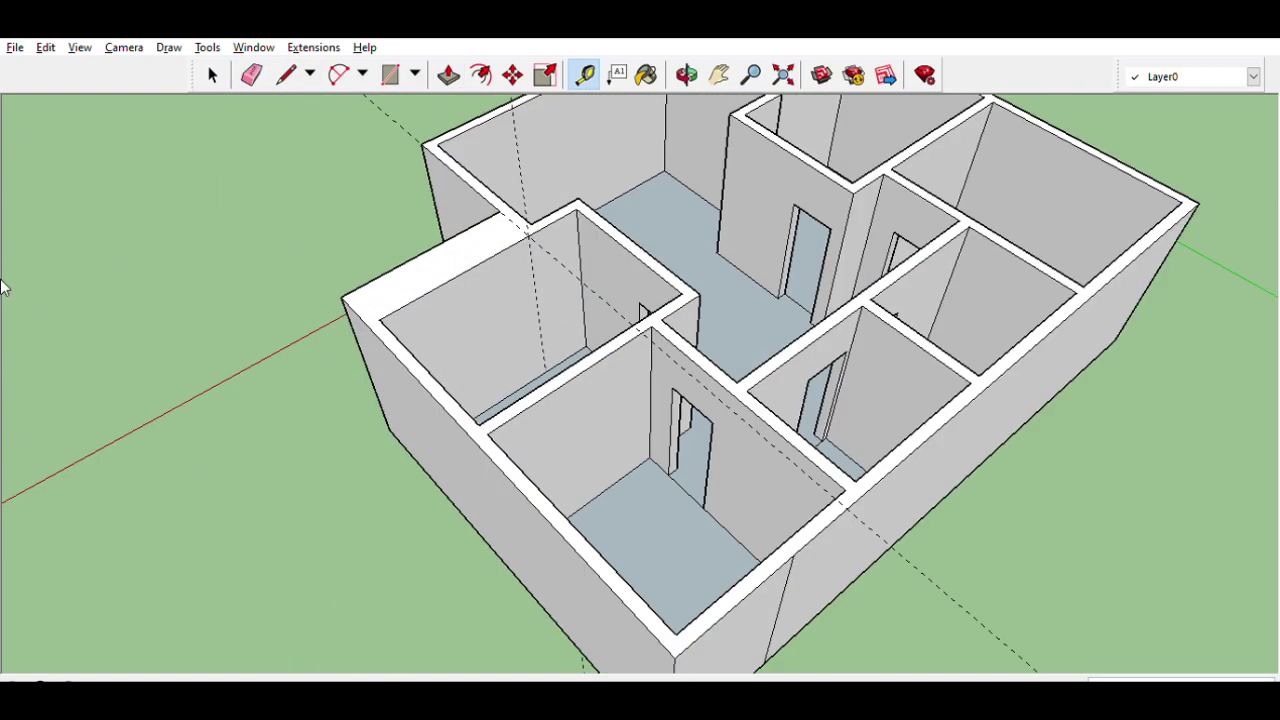
Draw a door rectangle on the room floor and erase stray edges.
scroll(417, 123, "down", 3)
mouse_move(417, 123)
middle_mouse_down()
mouse_move(654, 496)
mouse_move(387, 377)
middle_mouse_up()
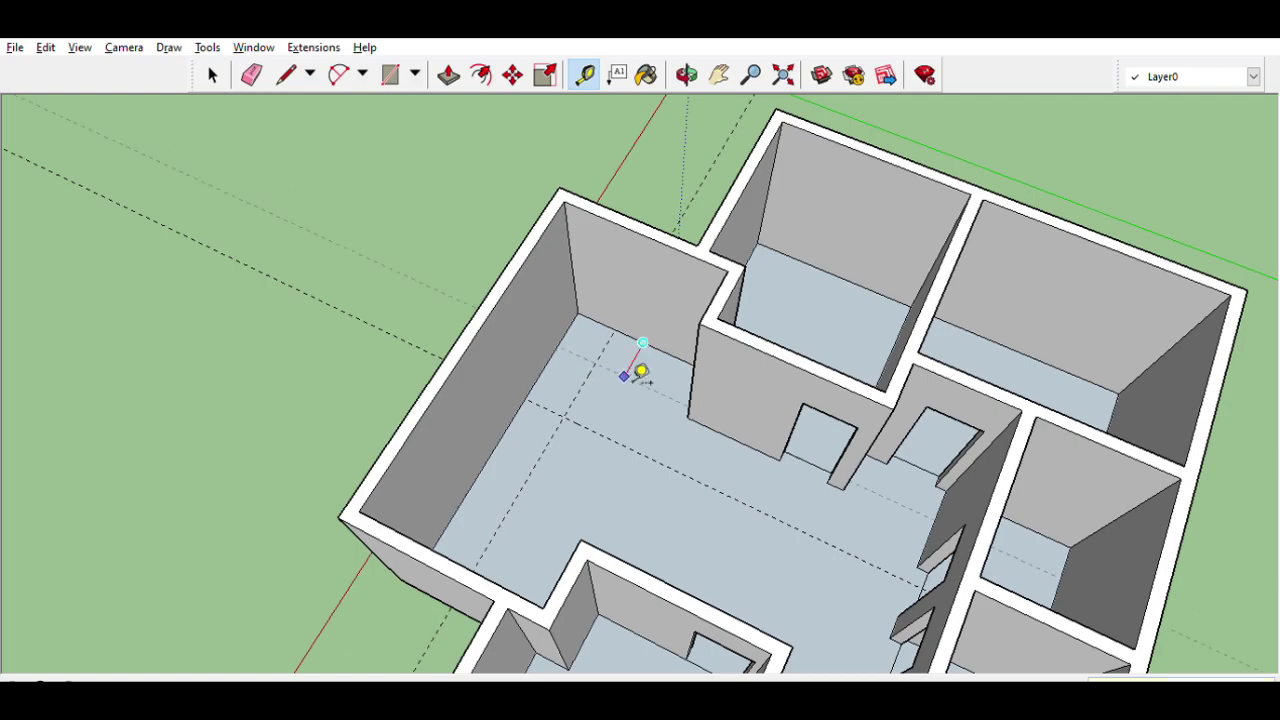
key("r")
scroll(640, 372, "up", 2)
left_click(527, 427)
key("e")
scroll(55, 123, "down", 3)
scroll(706, 506, "down", 2)
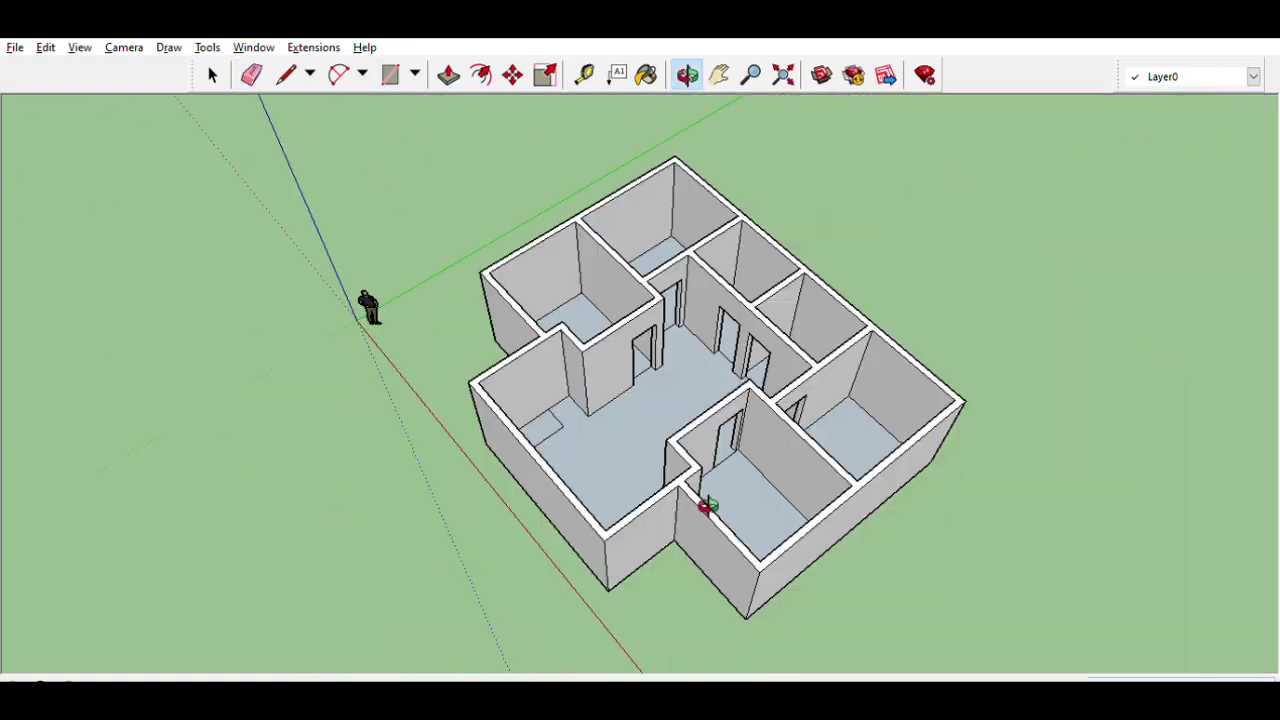
scroll(134, 334, "up", 5)
Place horizontal guides across the exterior walls at two heights.
key("t")
mouse_move(12, 203)
middle_mouse_down()
mouse_move(583, 237)
mouse_move(857, 417)
mouse_move(391, 245)
mouse_move(449, 614)
mouse_move(743, 327)
middle_mouse_up()
scroll(56, 118, "down", 5)
scroll(643, 214, "up", 3)
middle_click_drag(885, 340, 337, 294)
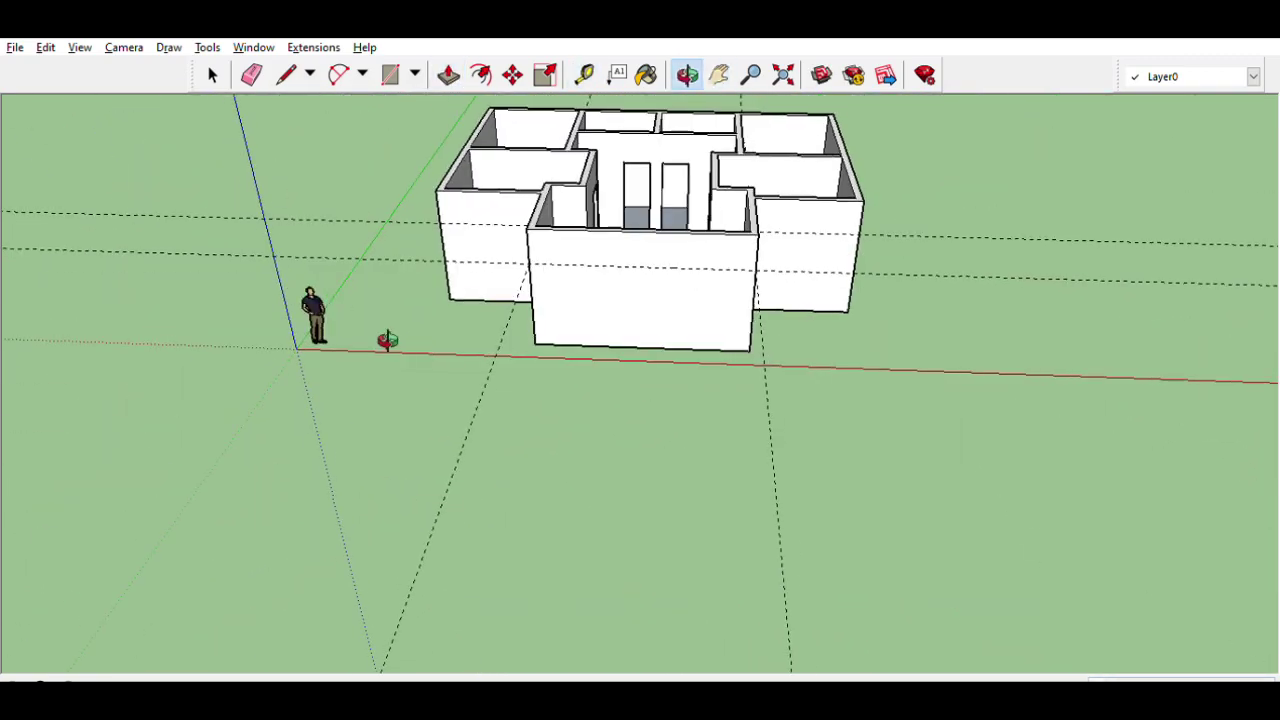
Measure guides from an exterior wall edge to mark the window openings.
scroll(709, 374, "up", 5)
middle_click_drag(709, 374, 601, 406)
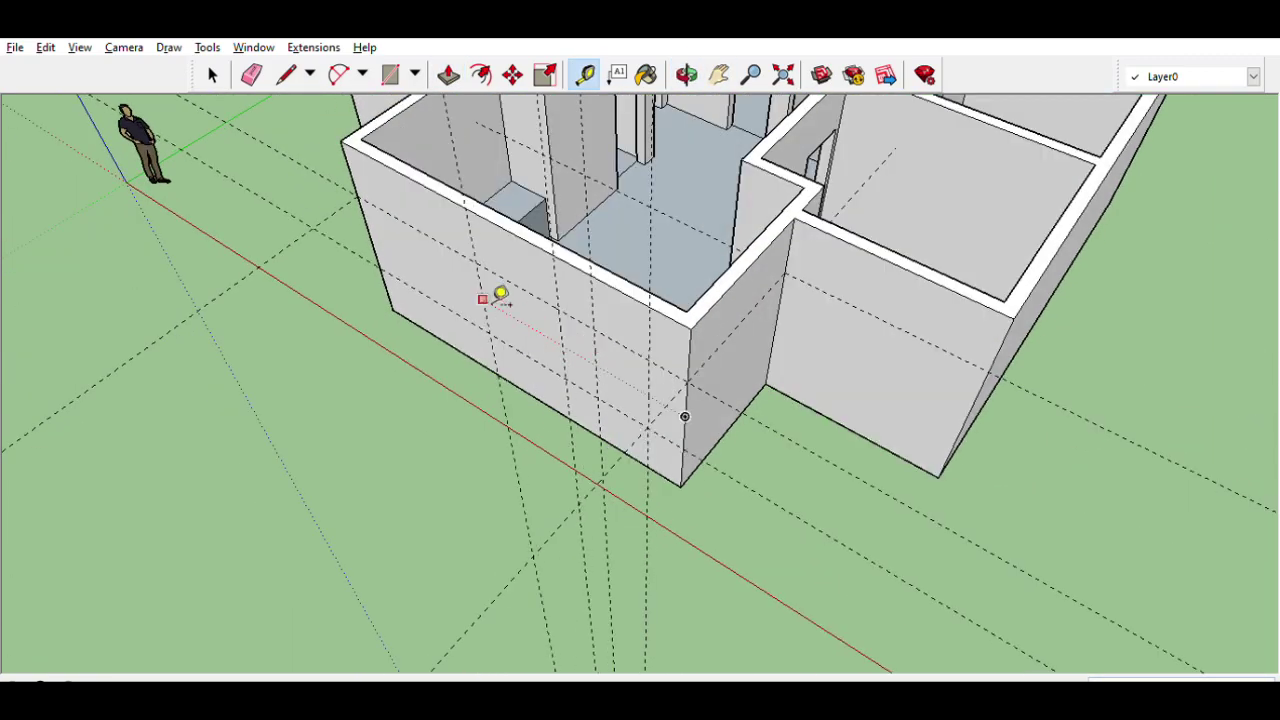
mouse_move(575, 307)
middle_mouse_down()
mouse_move(763, 371)
mouse_move(820, 354)
mouse_move(866, 431)
mouse_move(823, 334)
mouse_move(730, 335)
middle_mouse_up()
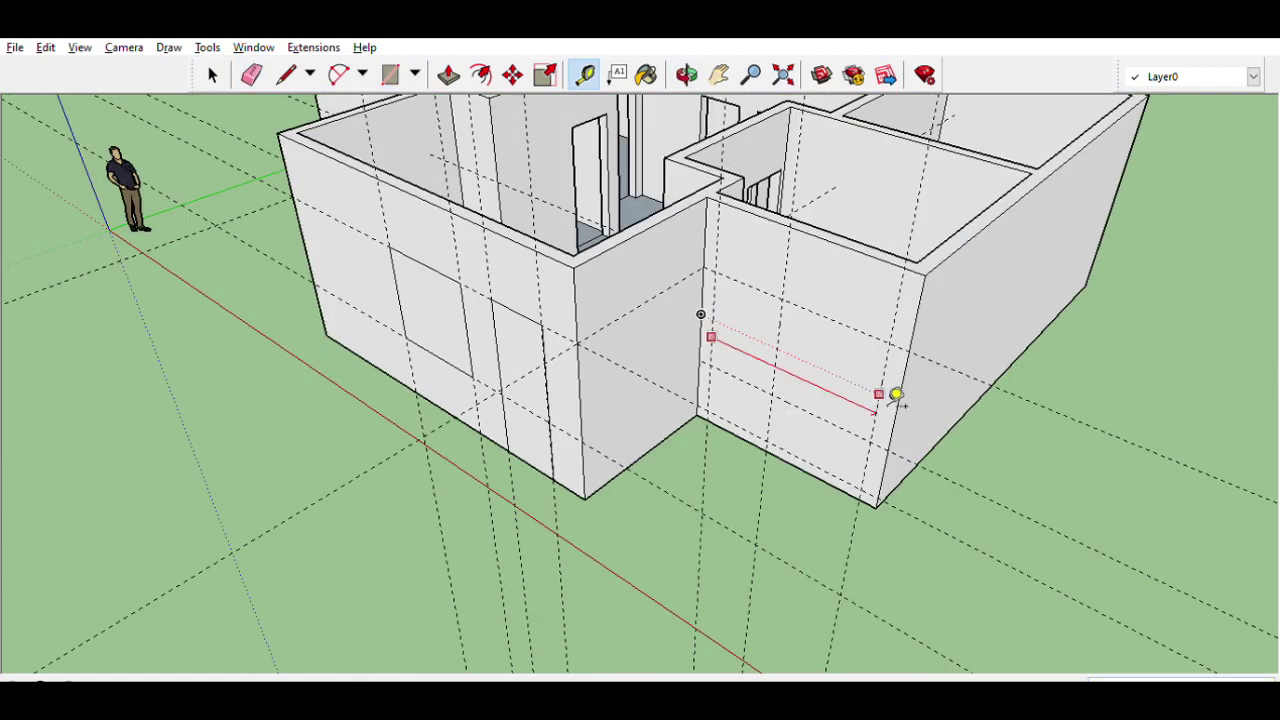
middle_click_drag(781, 393, 850, 330)
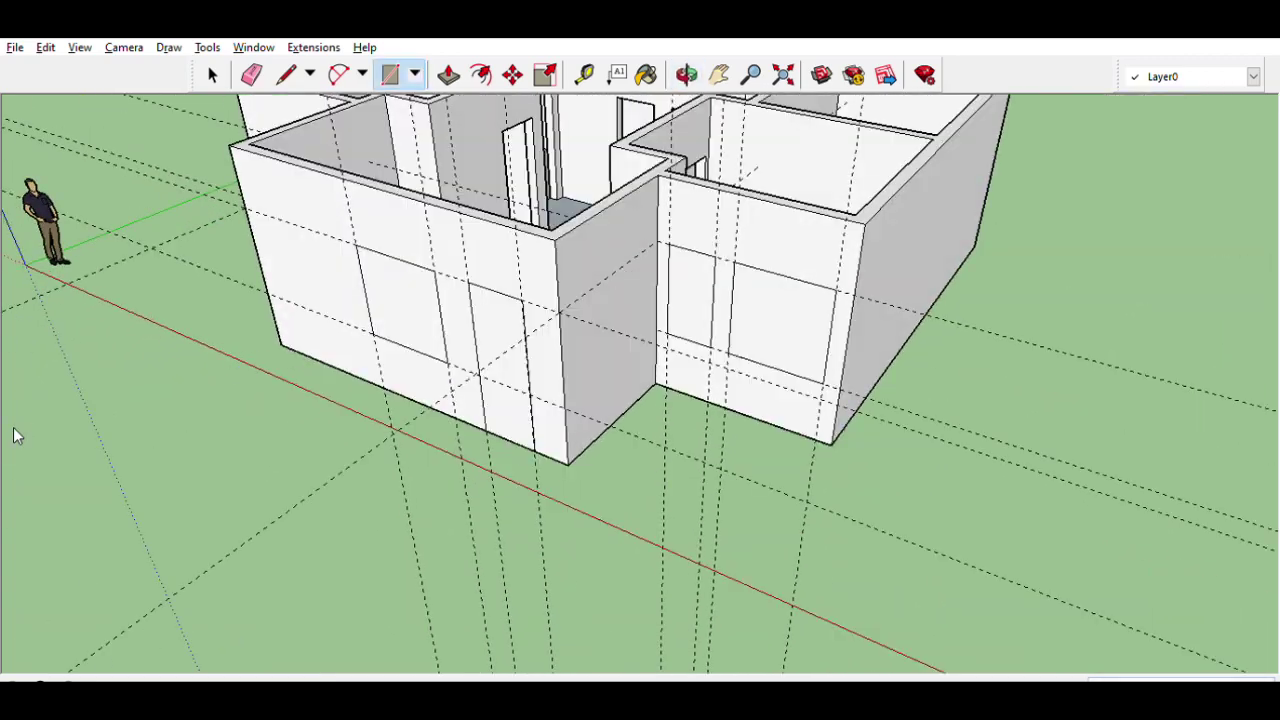
scroll(924, 271, "up", 3)
key("t")
left_click(924, 271)
middle_click_drag(389, 278, 267, 232)
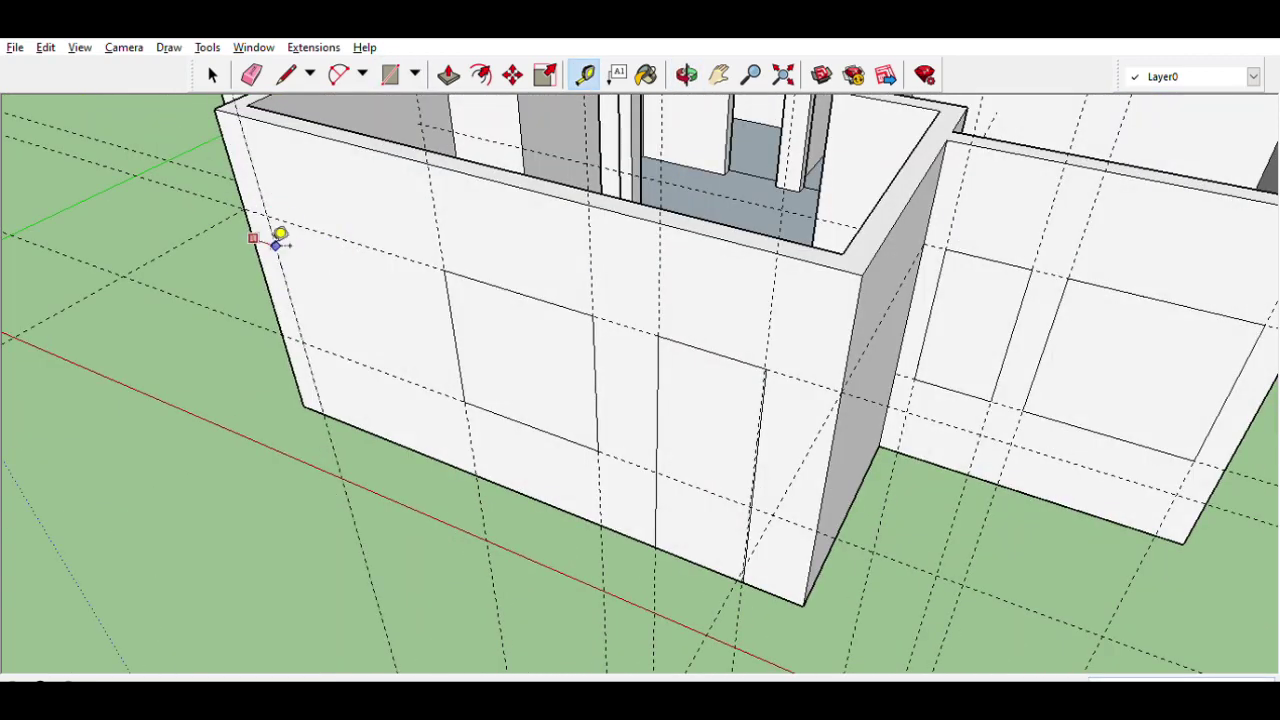
scroll(378, 291, "down", 5)
Push/Pull the window and door openings through the walls on each side of the house.
key("p")
scroll(504, 328, "up", 2)
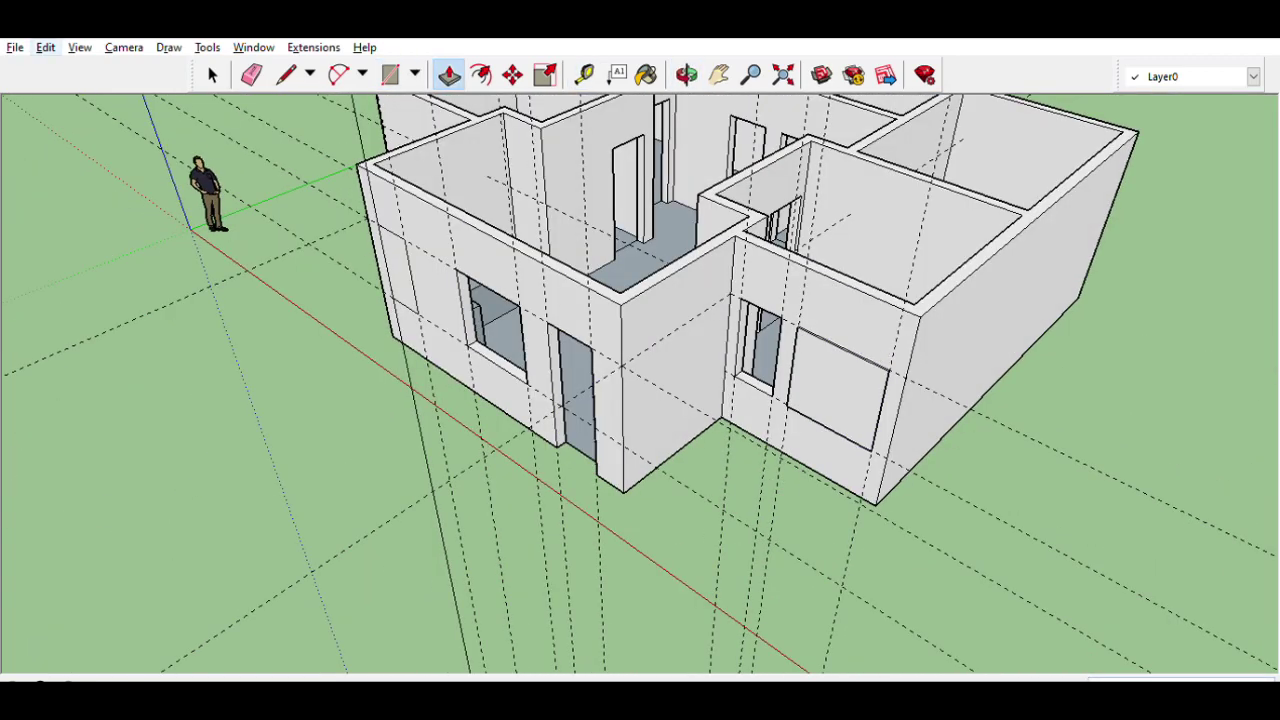
middle_click_drag(556, 385, 3, 395)
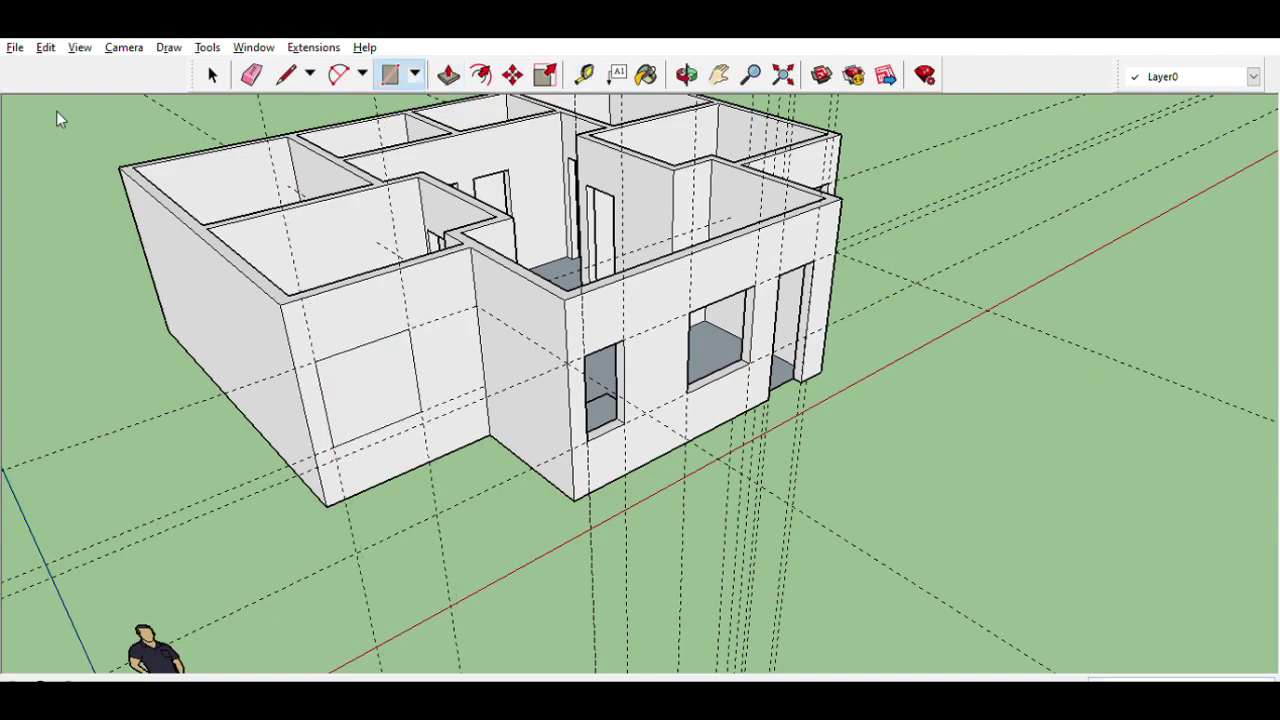
key("t")
middle_click_drag(58, 119, 267, 487)
scroll(327, 292, "up", 2)
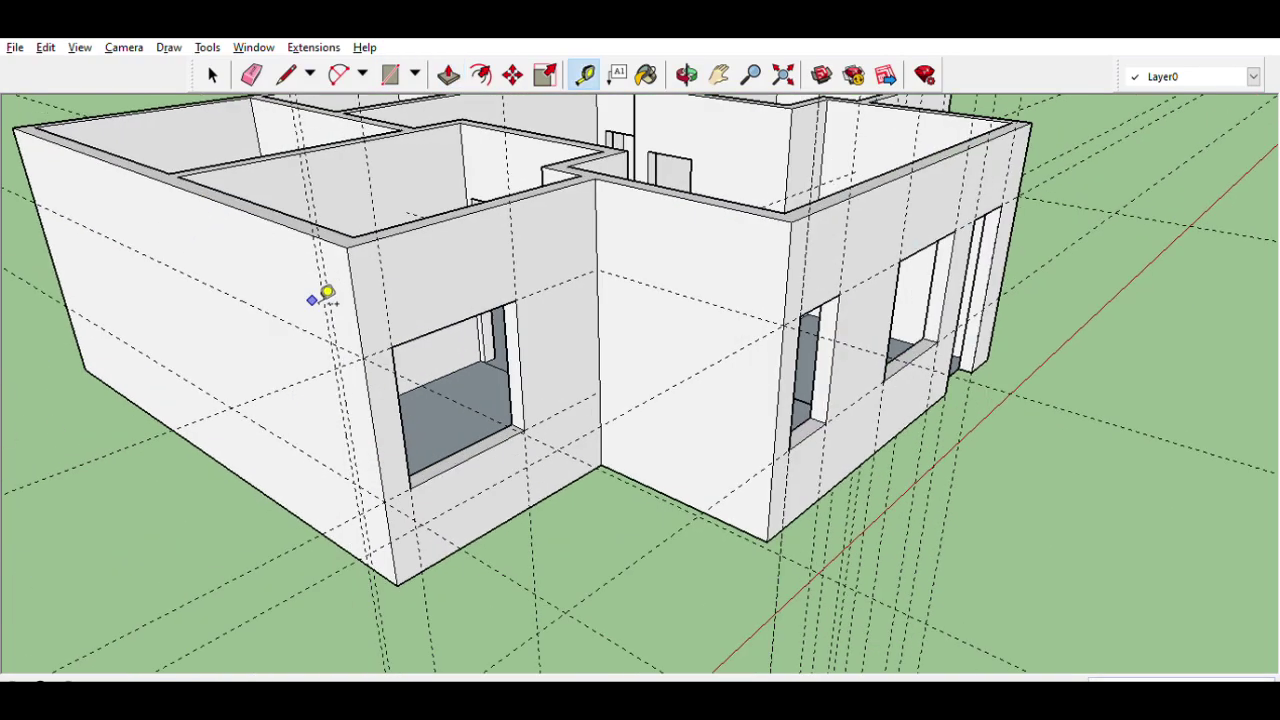
key("t")
middle_click_drag(262, 304, 387, 355)
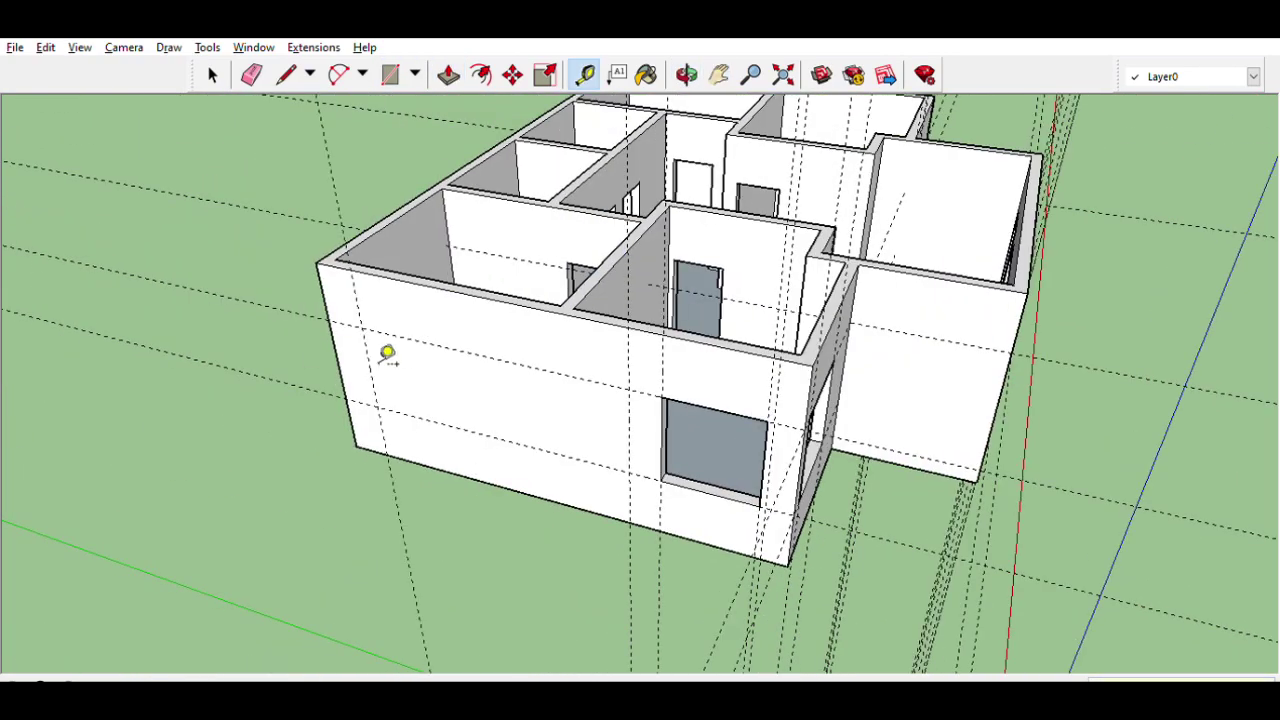
key("t")
mouse_move(22, 207)
middle_mouse_down()
mouse_move(740, 437)
mouse_move(657, 371)
mouse_move(950, 533)
middle_mouse_up()
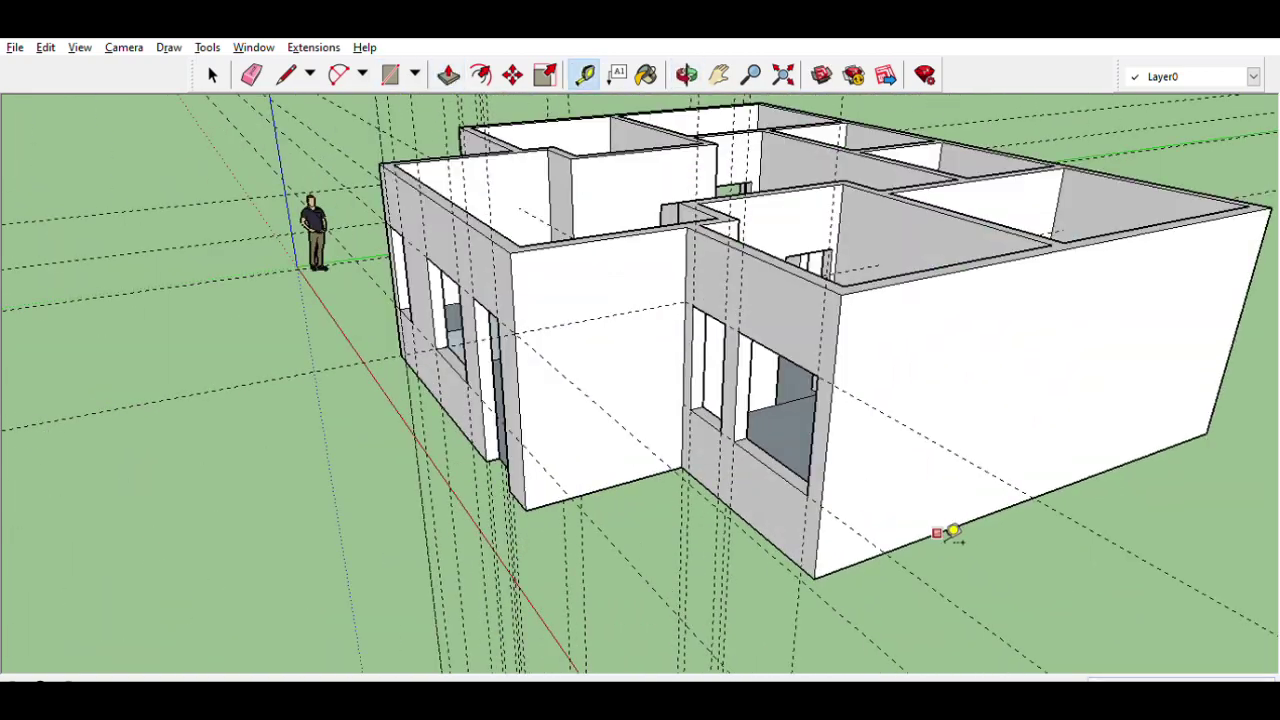
Check the finished openings from an eye-level view of the front.
key("b")
middle_click_drag(995, 370, 1095, 318)
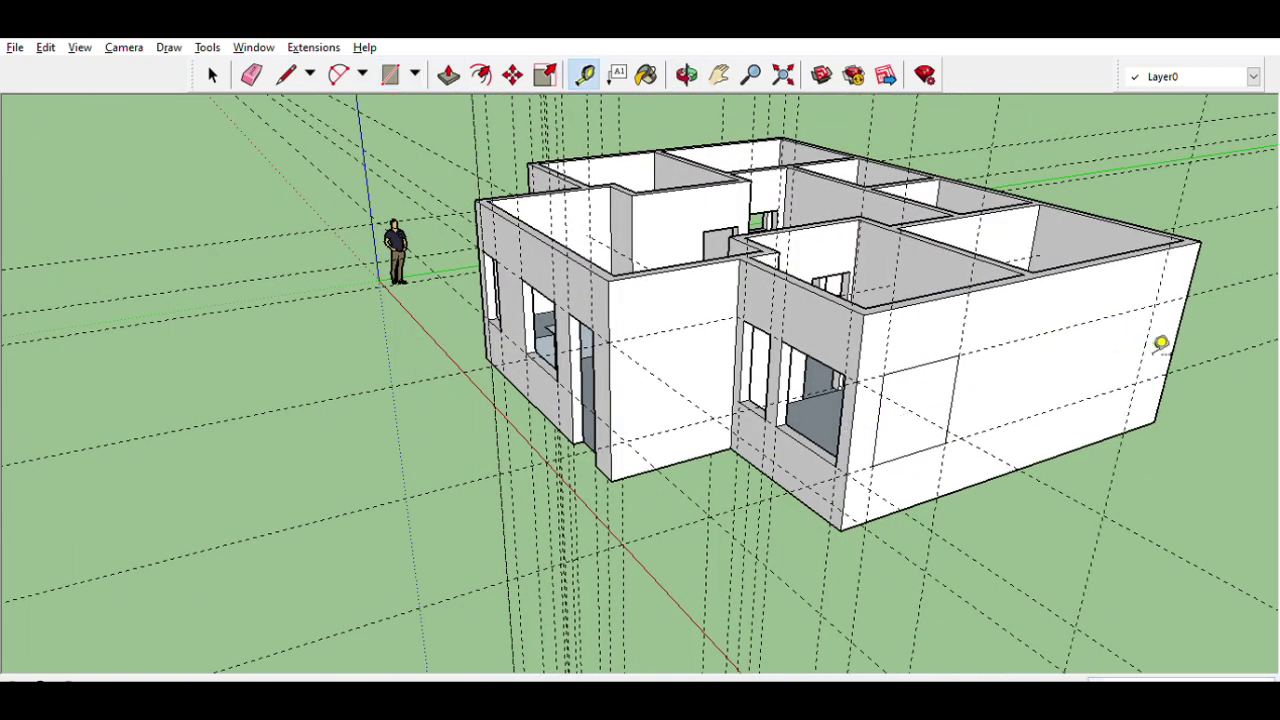
scroll(94, 200, "down", 3)
middle_click_drag(94, 200, 400, 337)
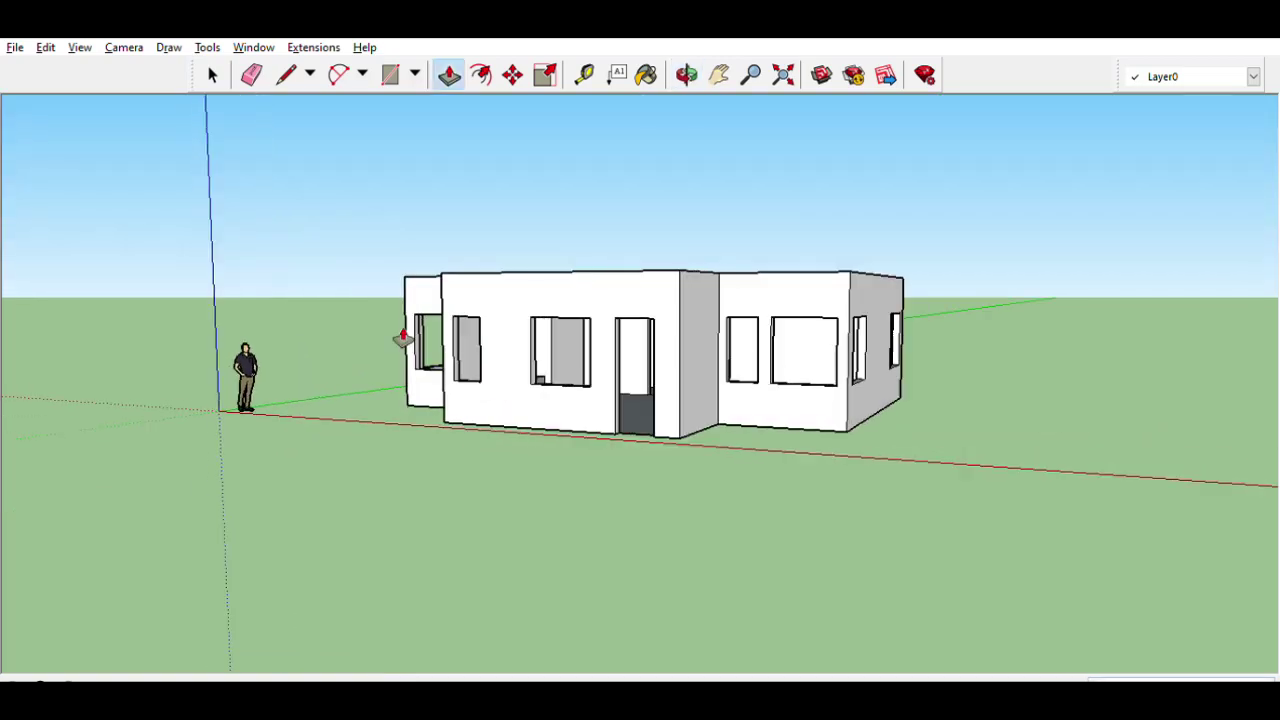
Clear leftover guides and lines from an aerial view of the house.
scroll(400, 337, "up", 2)
scroll(468, 370, "up", 3)
scroll(468, 370, "down", 3)
key("space")
mouse_move(343, 414)
middle_mouse_down()
mouse_move(714, 360)
mouse_move(617, 514)
mouse_move(577, 411)
mouse_move(460, 346)
mouse_move(717, 397)
mouse_move(417, 571)
mouse_move(730, 546)
mouse_move(243, 191)
mouse_move(3, 437)
middle_mouse_up()
key("e")
key("t")
key("e")
key("t")
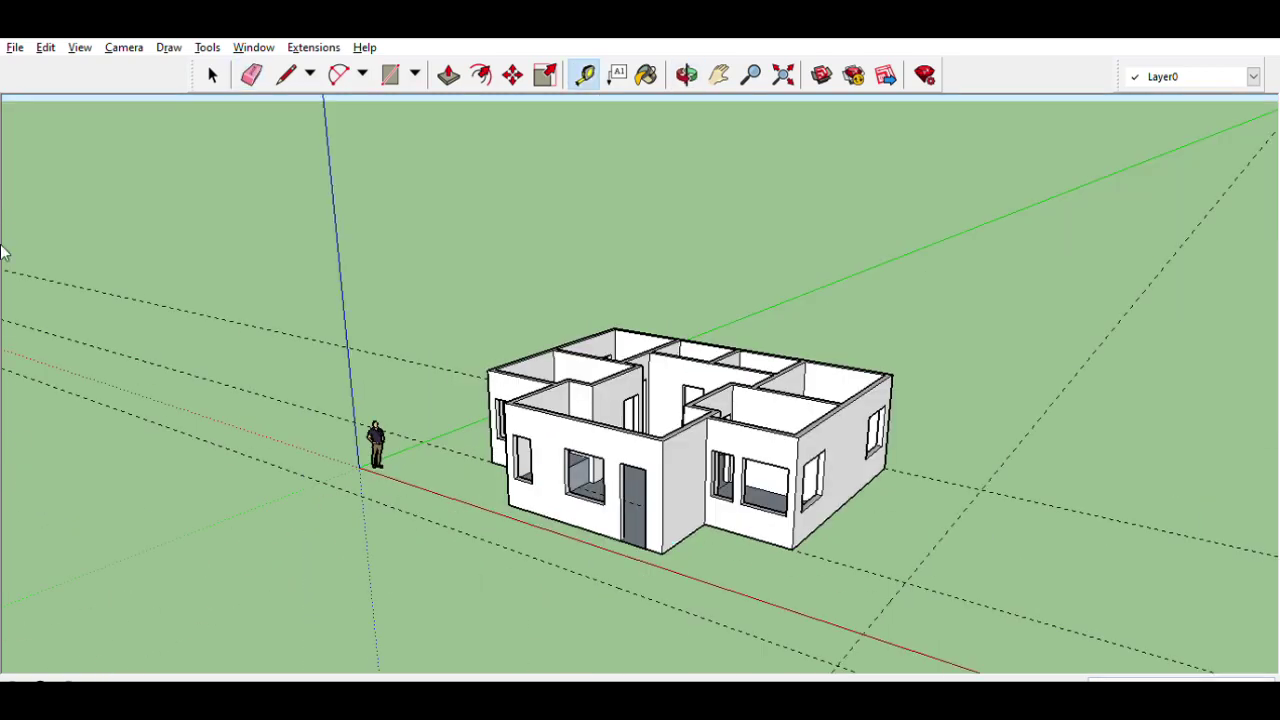
Push/Pull the slab rectangle into a thick grey base around the house.
scroll(211, 251, "up", 3)
mouse_move(211, 251)
middle_mouse_down()
mouse_move(520, 405)
mouse_move(194, 246)
mouse_move(357, 371)
mouse_move(300, 337)
mouse_move(516, 413)
mouse_move(529, 532)
mouse_move(10, 294)
mouse_move(212, 261)
mouse_move(500, 363)
middle_mouse_up()
key("p")
key("h")
scroll(540, 393, "up", 2)
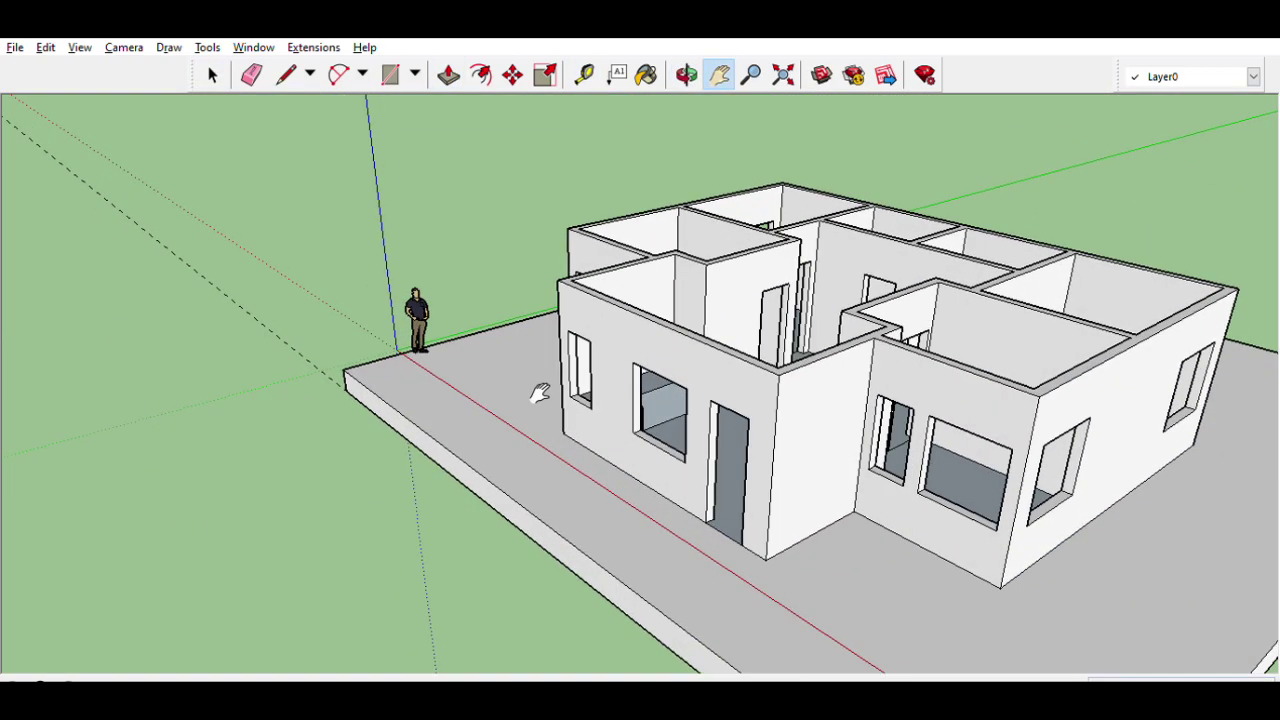
scroll(296, 134, "down", 3)
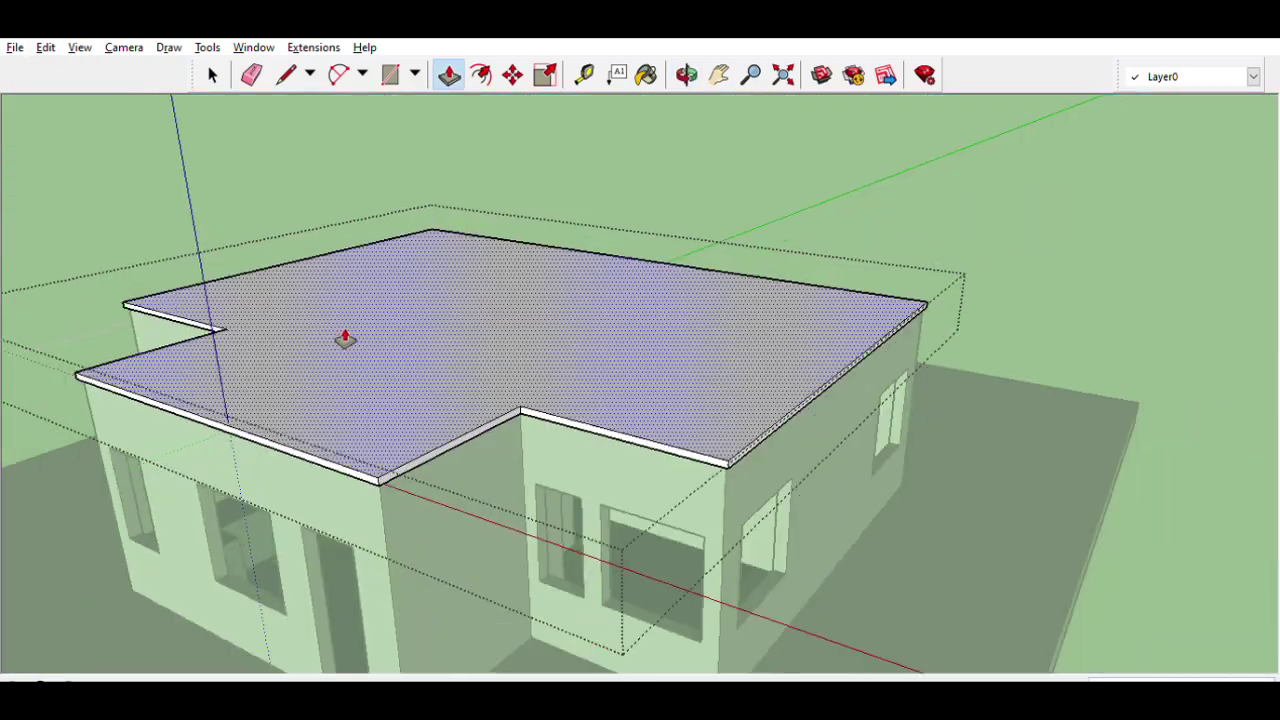
Orbit to a lower view to inspect the layered roof edge bands.
middle_click_drag(257, 434, 345, 347)
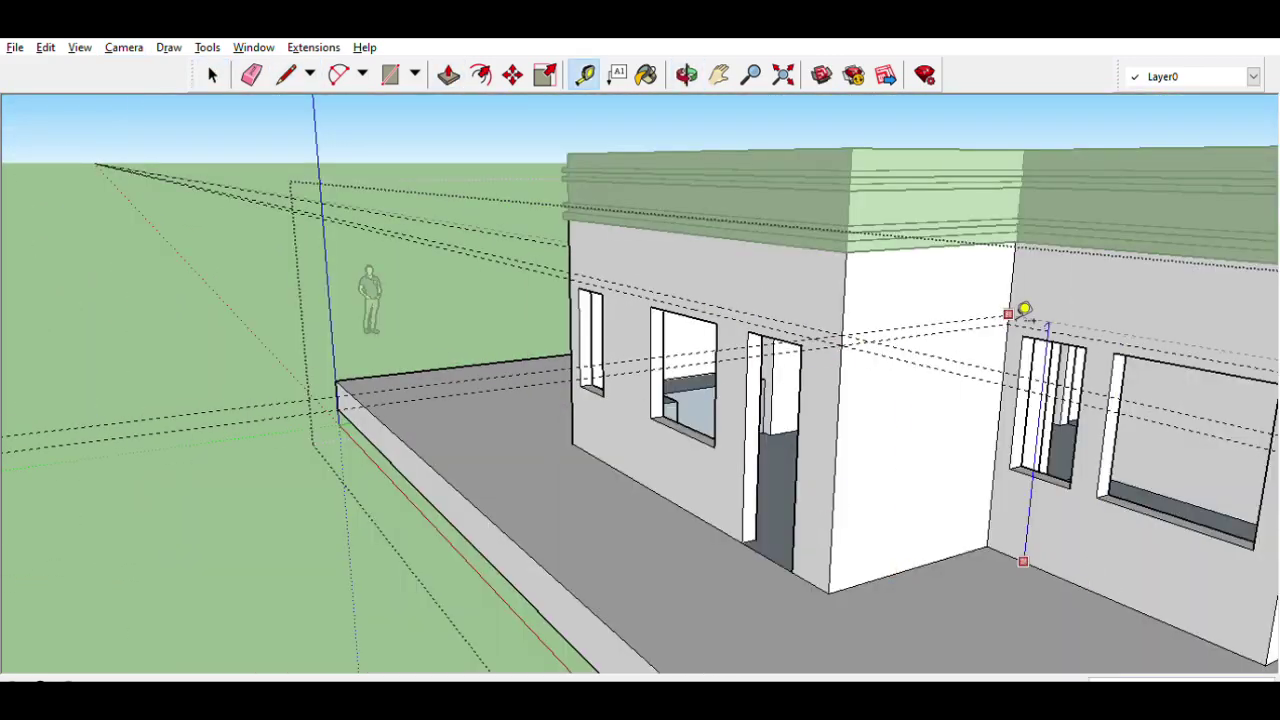
Erase extra edges along the platform's front edge.
scroll(1024, 308, "up", 3)
scroll(740, 425, "down", 5)
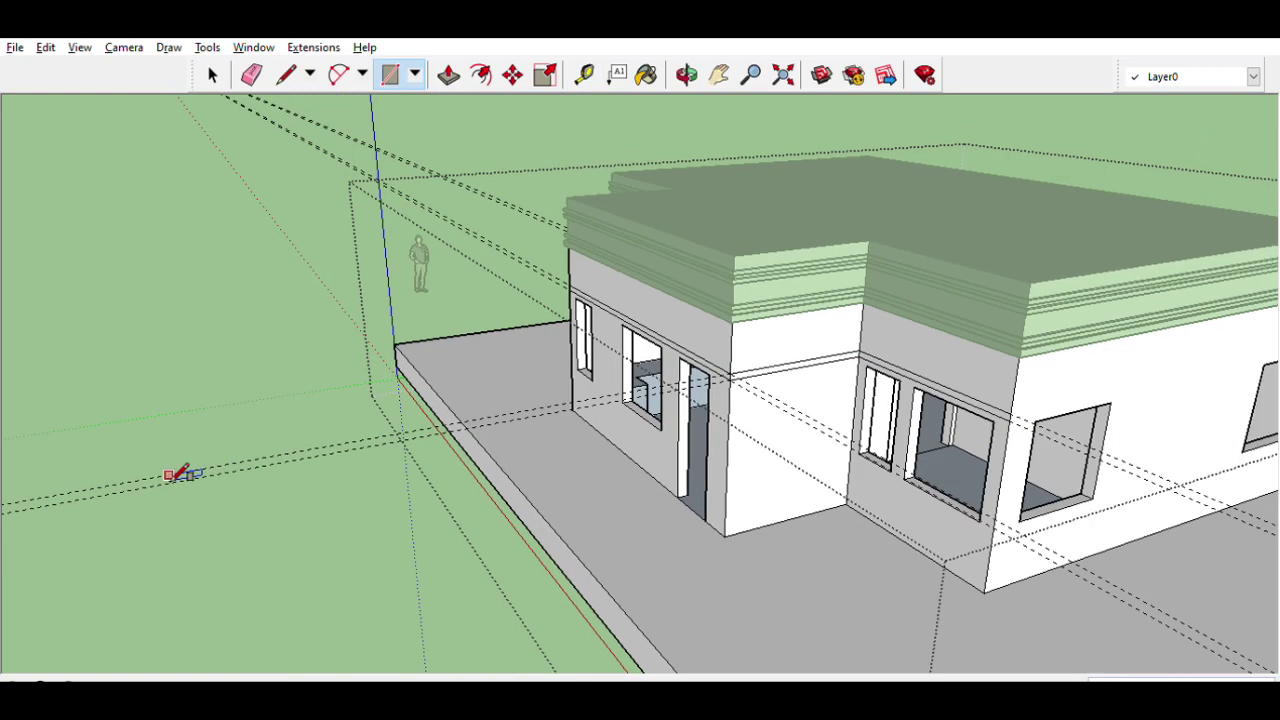
mouse_move(1089, 543)
middle_mouse_down()
mouse_move(834, 420)
mouse_move(668, 443)
mouse_move(851, 257)
mouse_move(971, 380)
mouse_move(523, 294)
mouse_move(365, 597)
middle_mouse_up()
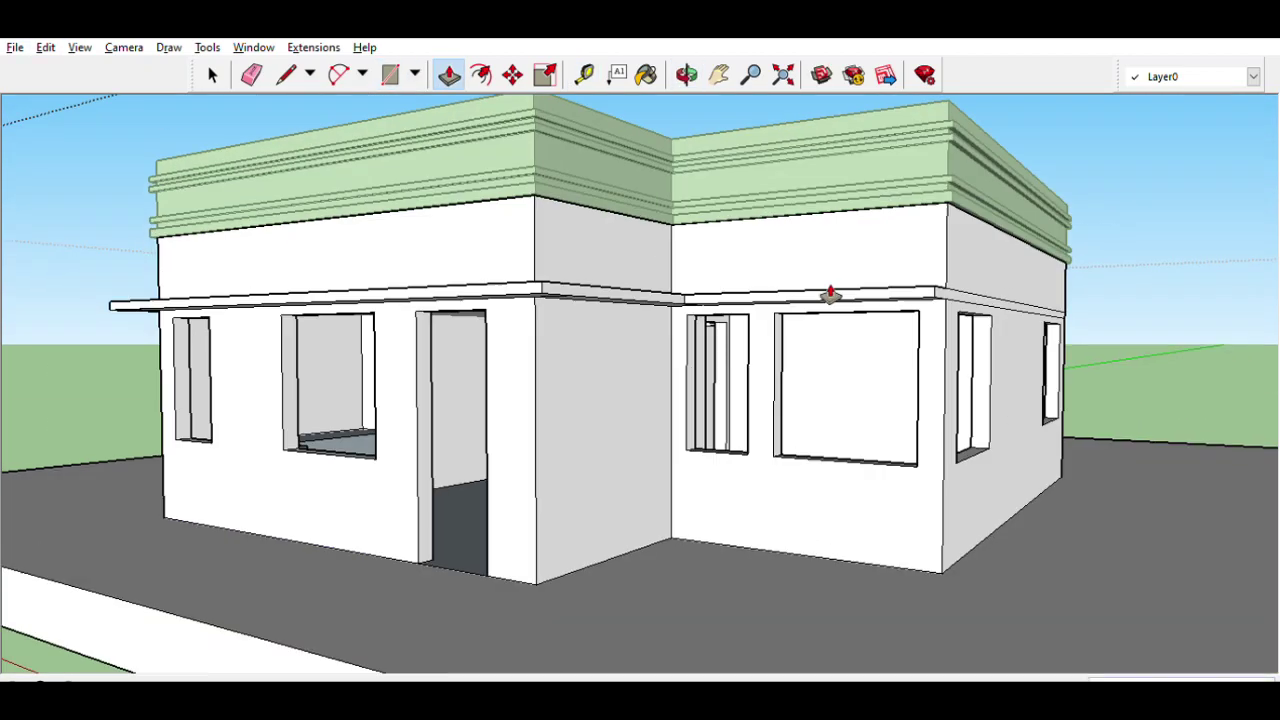
key("e")
mouse_move(329, 340)
middle_mouse_down()
mouse_move(586, 449)
mouse_move(406, 466)
mouse_move(834, 480)
mouse_move(832, 585)
mouse_move(266, 540)
middle_mouse_up()
Push/Pull the front edge faces into stepped tiers down to ground level.
key("p")
mouse_move(391, 491)
middle_mouse_down()
mouse_move(58, 505)
mouse_move(666, 551)
middle_mouse_up()
scroll(666, 551, "up", 5)
scroll(457, 494, "down", 3)
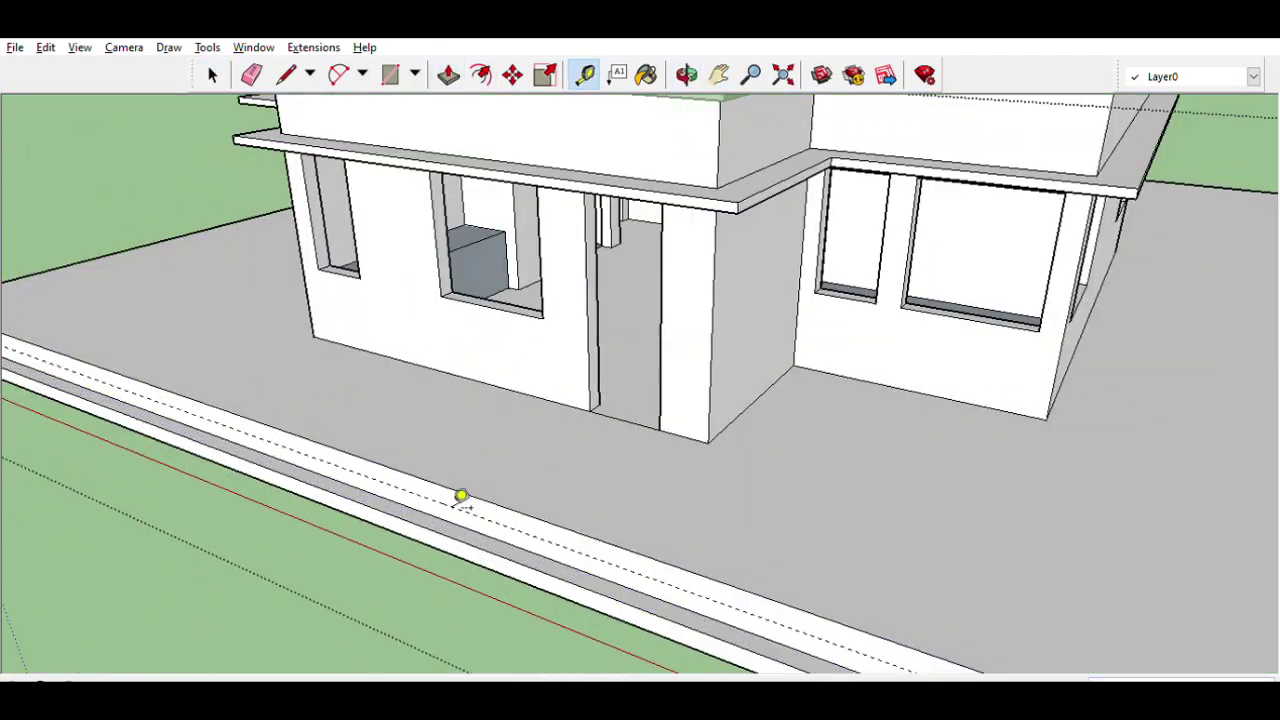
scroll(391, 414, "down", 10)
scroll(140, 448, "up", 10)
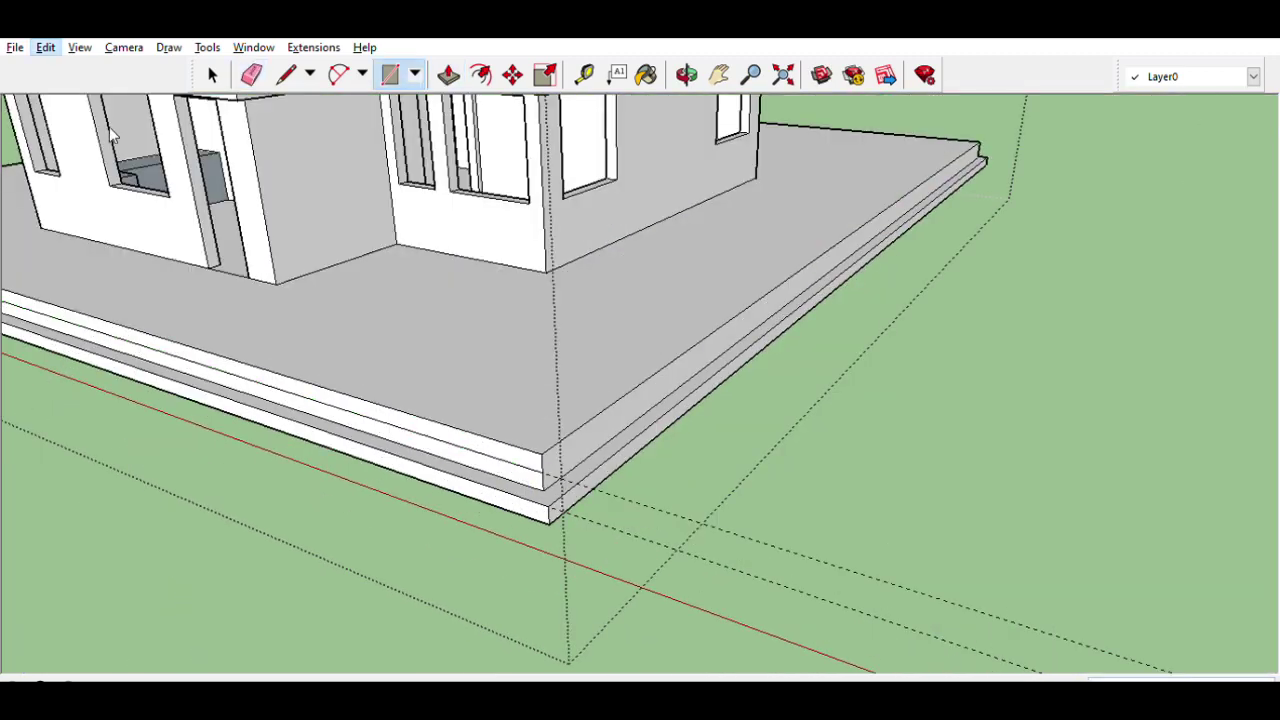
scroll(254, 329, "down", 5)
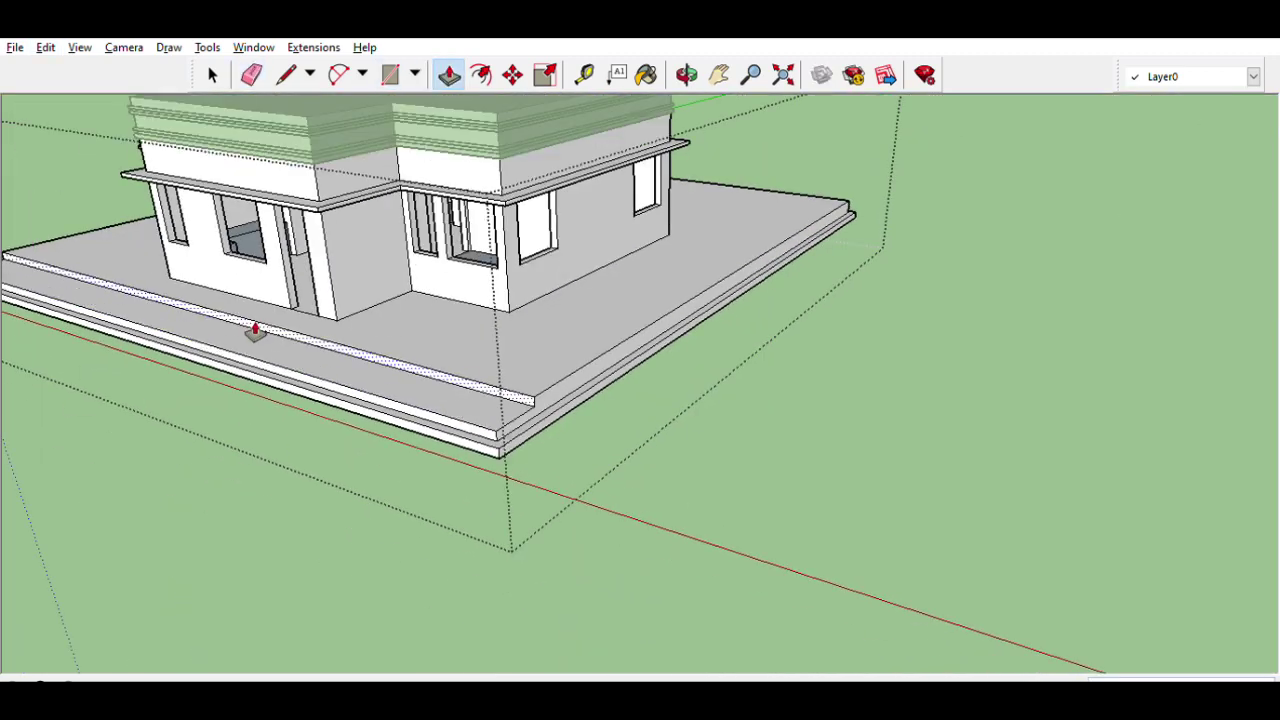
Measure and Push/Pull the planter strip beside the stepped platform.
middle_click_drag(254, 329, 360, 463)
scroll(183, 451, "up", 5)
mouse_move(183, 451)
middle_mouse_down()
mouse_move(474, 527)
mouse_move(52, 357)
middle_mouse_up()
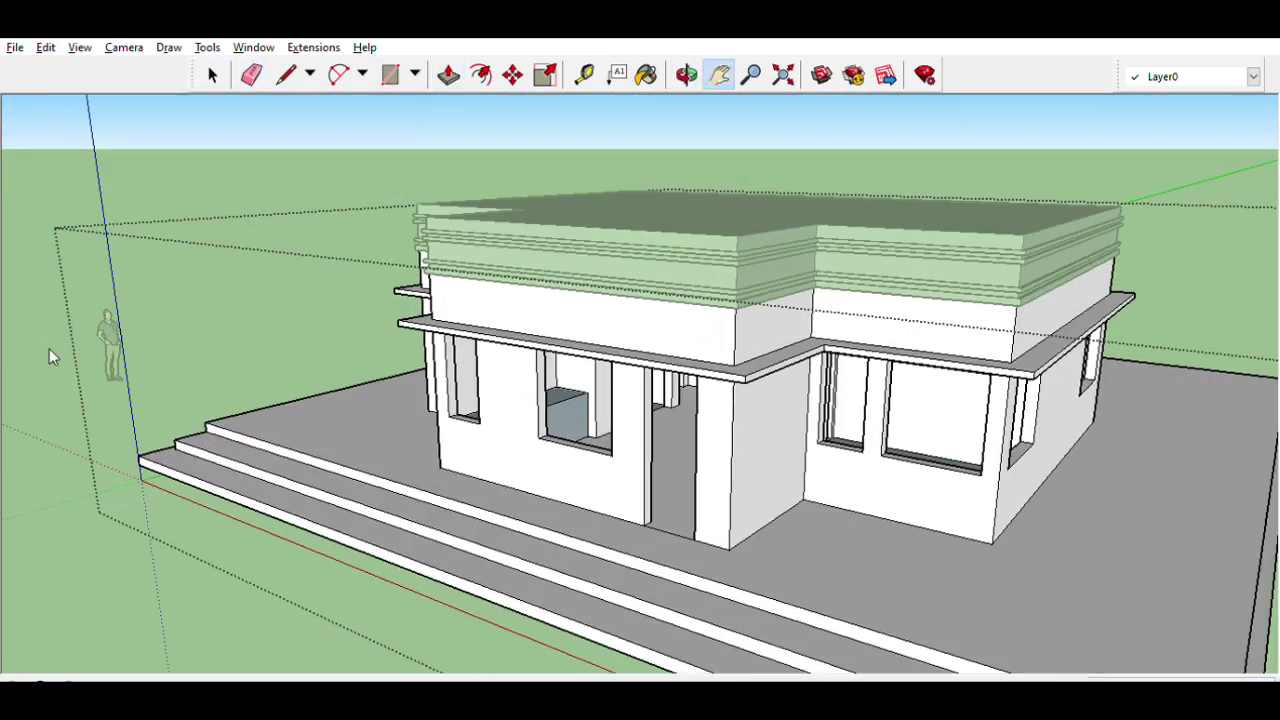
middle_click_drag(681, 433, 733, 566)
key("t")
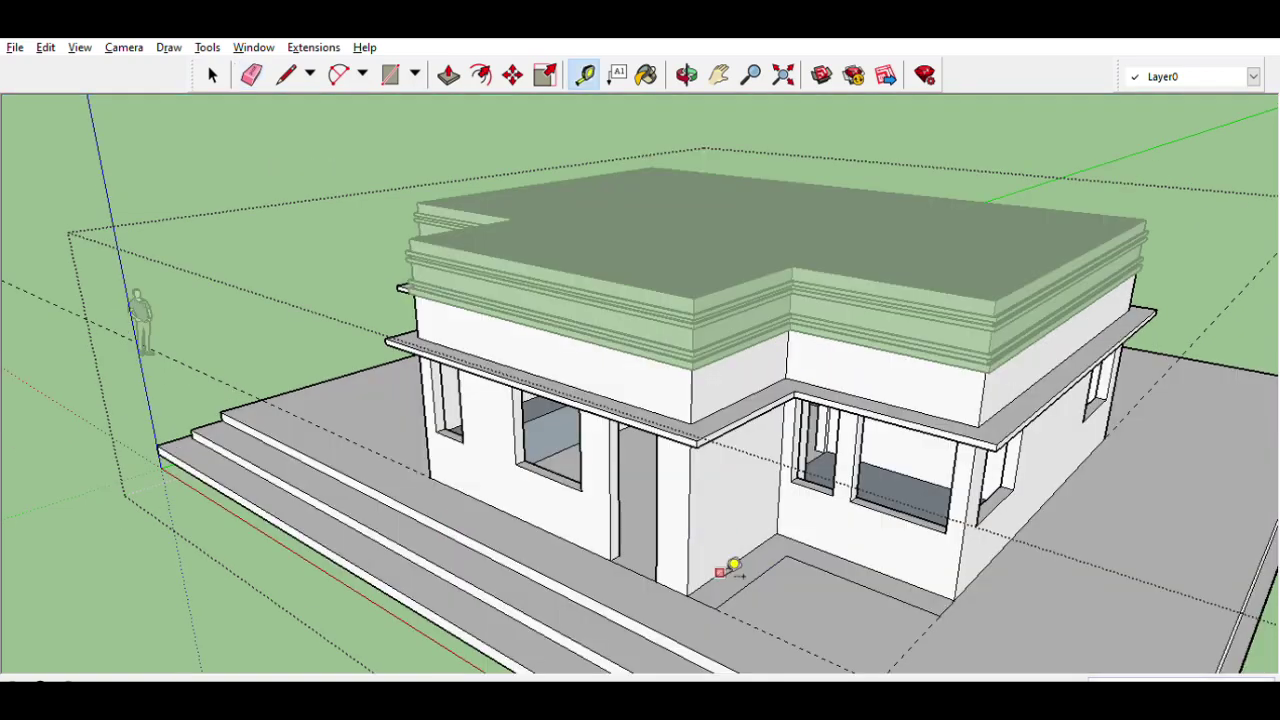
key("p")
scroll(756, 585, "up", 2)
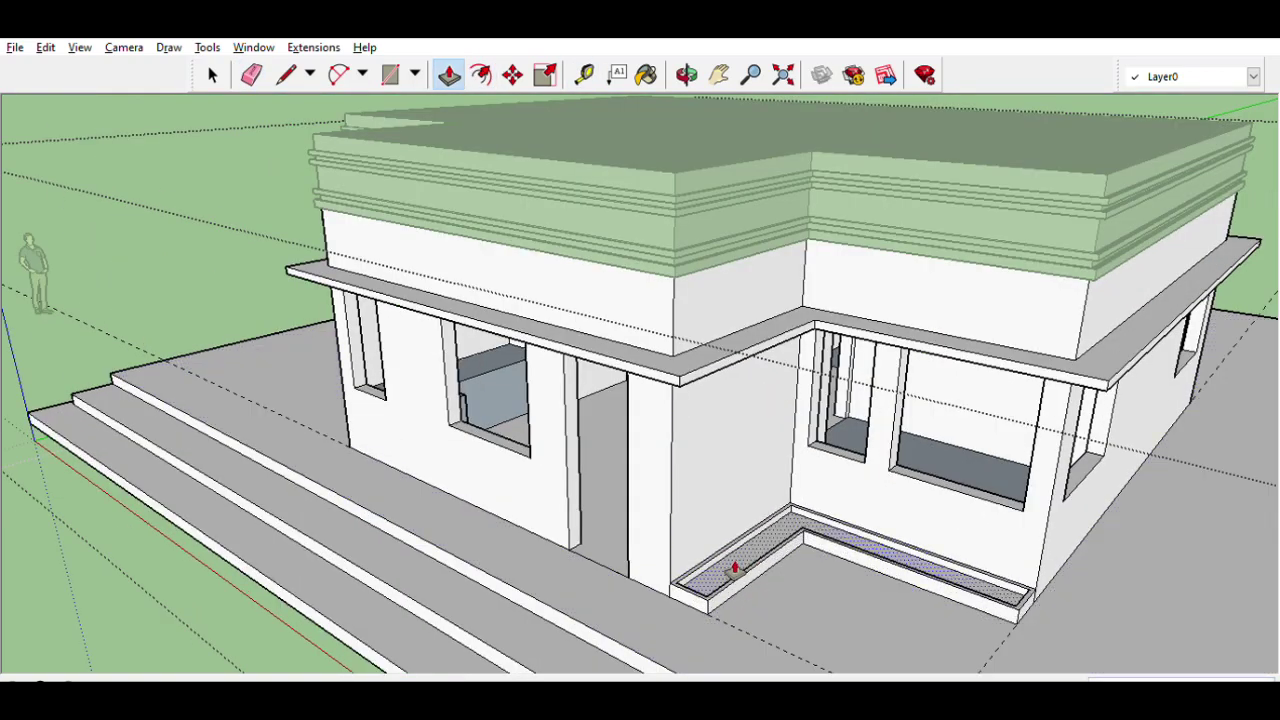
middle_click_drag(735, 570, 620, 450)
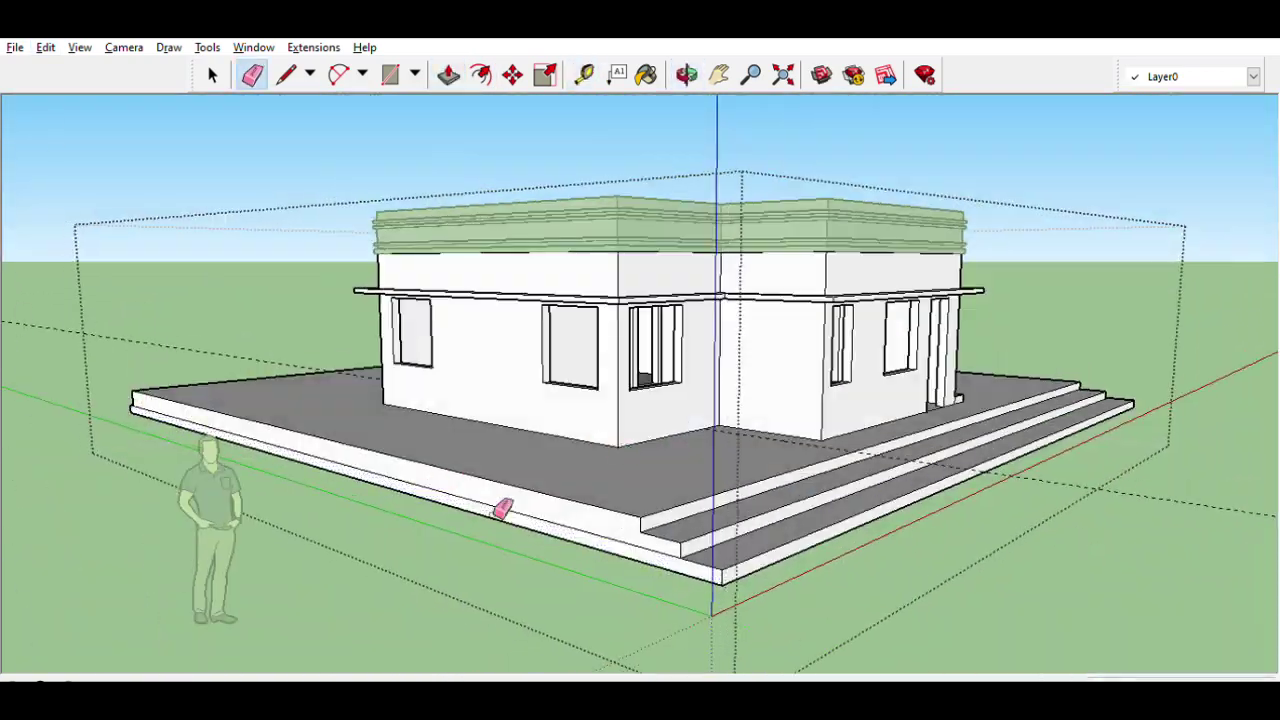
Draw the ramp outline from the platform corner and erase its extra edges.
key("l")
left_click(727, 590)
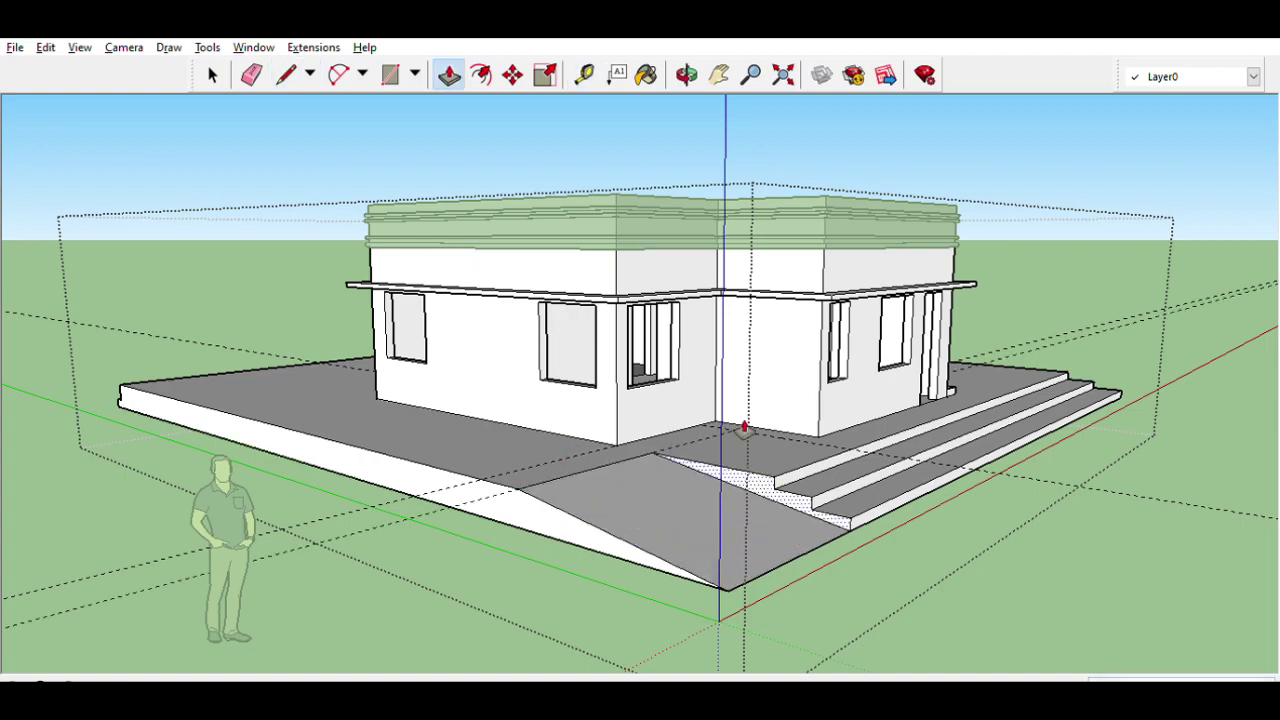
mouse_move(744, 428)
middle_mouse_down()
mouse_move(79, 203)
mouse_move(711, 508)
middle_mouse_up()
key("e")
scroll(366, 634, "down", 5)
scroll(431, 617, "up", 5)
middle_click_drag(431, 617, 580, 410)
Lay out the compound wall outlines around the plot with Tape Measure, Rectangle and Line.
key("p")
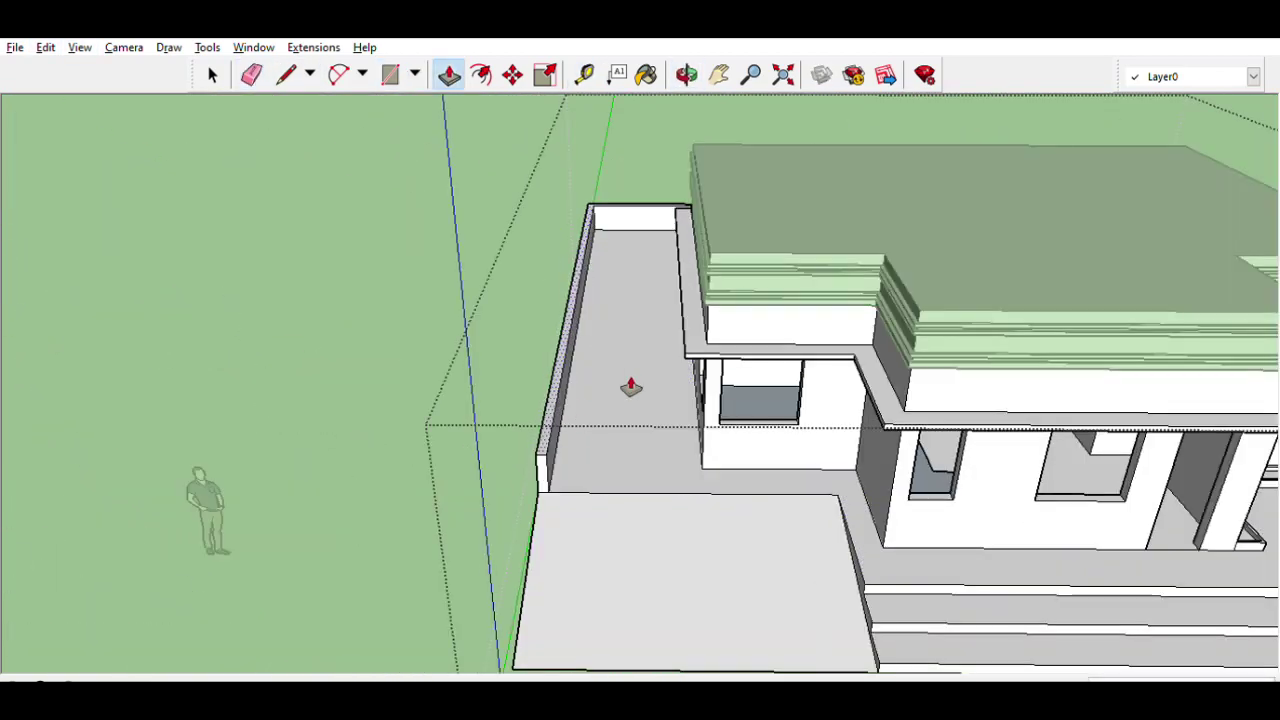
scroll(123, 371, "down", 5)
middle_click_drag(123, 371, 937, 420)
key("t")
scroll(720, 449, "up", 3)
key("r")
mouse_move(720, 449)
middle_mouse_down()
mouse_move(945, 640)
mouse_move(63, 349)
mouse_move(423, 406)
middle_mouse_up()
key("e")
scroll(1103, 375, "up", 5)
key("l")
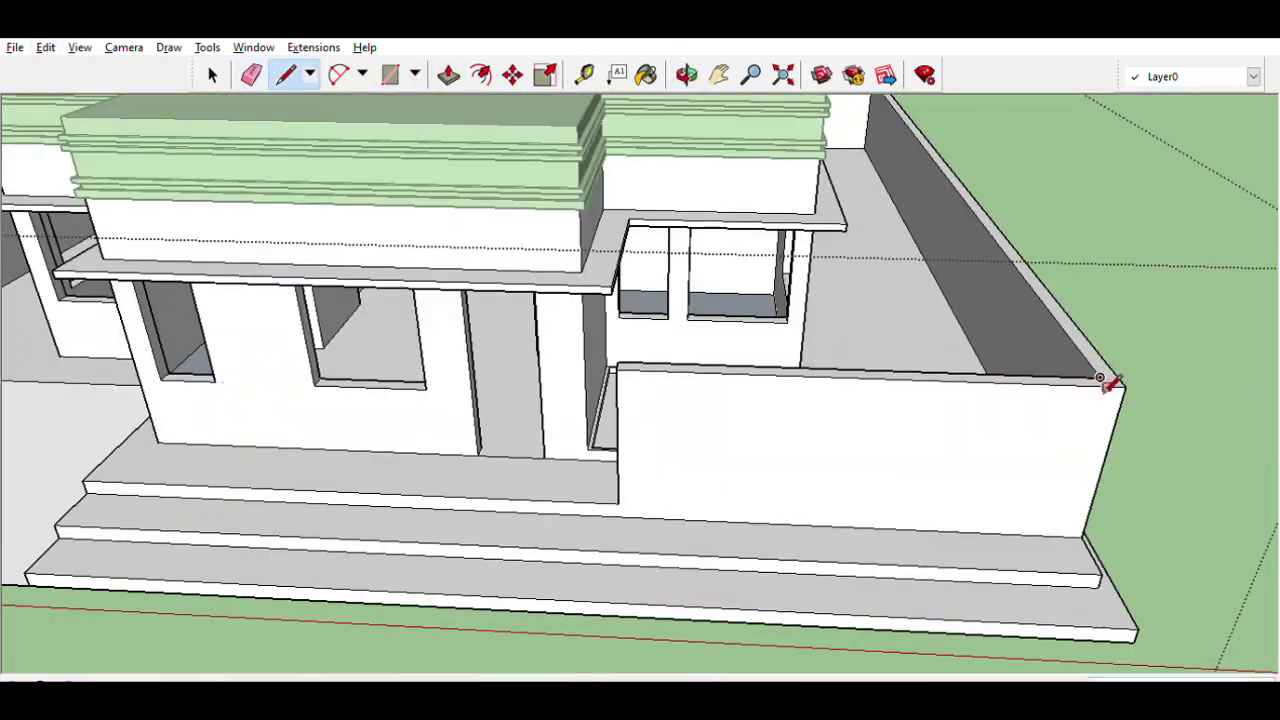
scroll(676, 495, "down", 5)
mouse_move(676, 495)
middle_mouse_down()
mouse_move(371, 451)
mouse_move(500, 437)
mouse_move(300, 486)
mouse_move(413, 490)
mouse_move(145, 520)
middle_mouse_up()
scroll(500, 437, "down", 3)
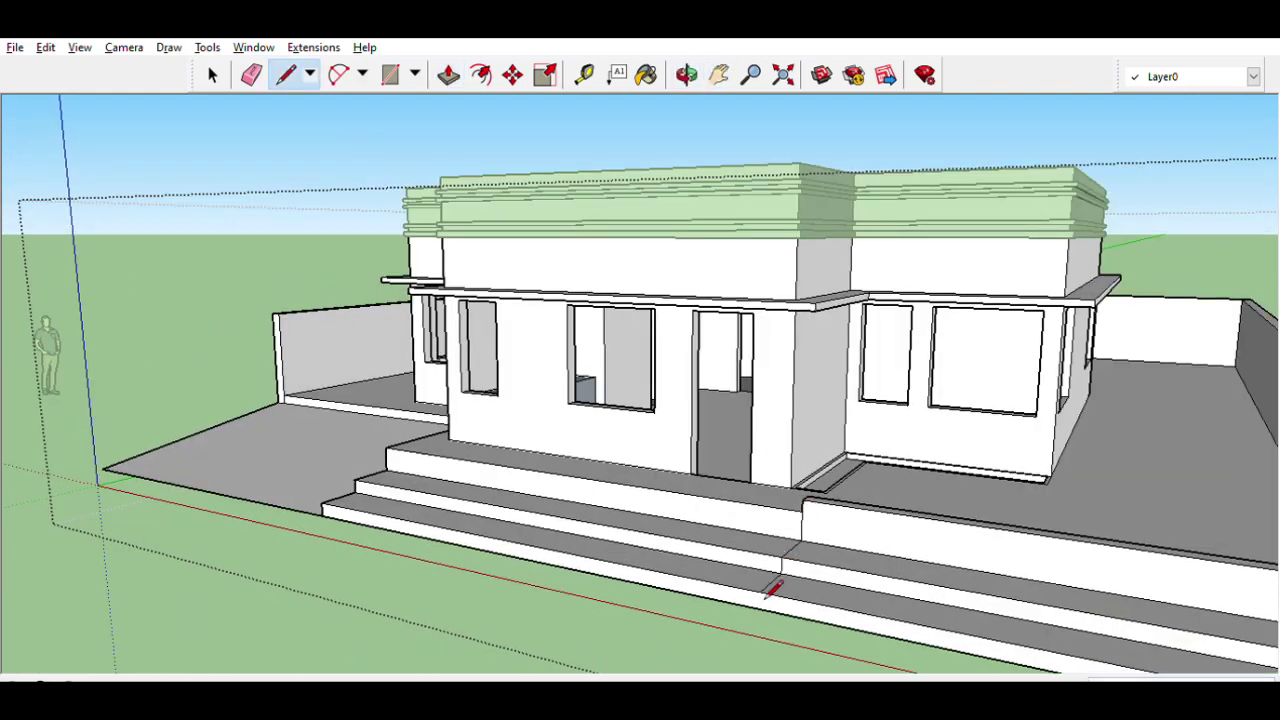
scroll(770, 590, "down", 5)
scroll(789, 561, "up", 4)
key("t")
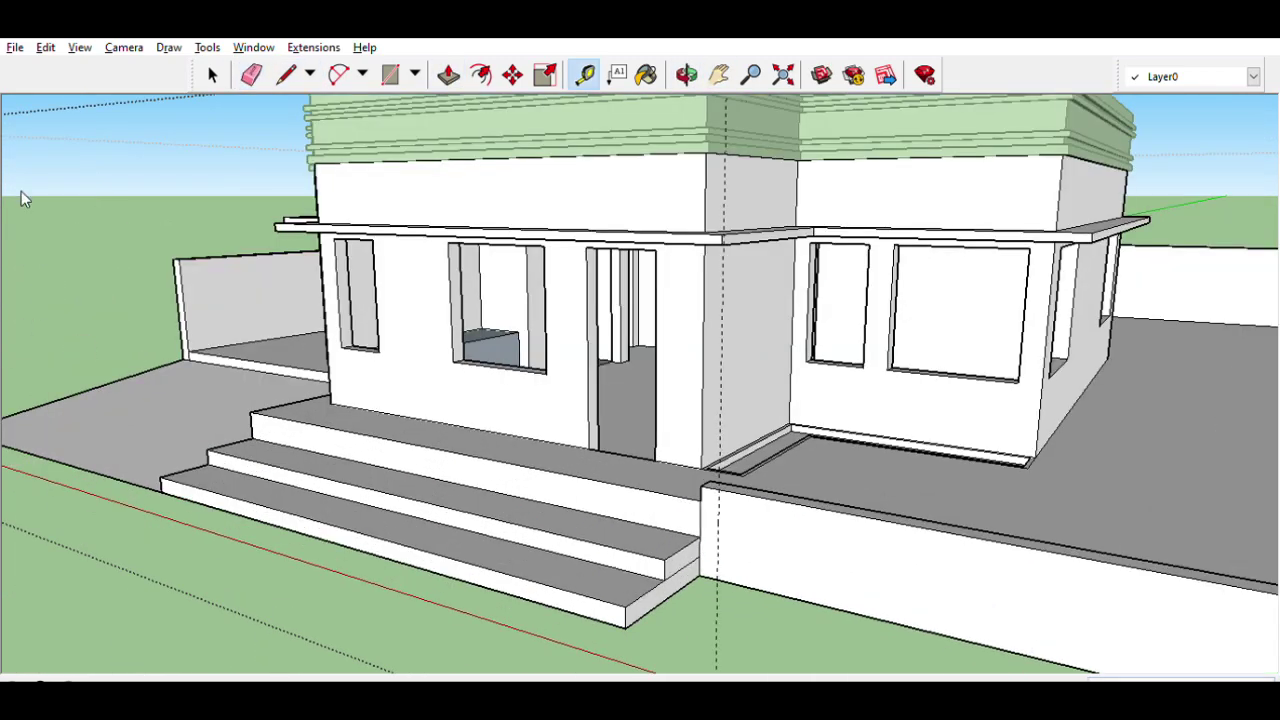
key("f")
mouse_move(809, 403)
middle_mouse_down()
mouse_move(1100, 394)
mouse_move(726, 534)
mouse_move(386, 317)
mouse_move(764, 278)
mouse_move(423, 457)
mouse_move(449, 487)
mouse_move(414, 280)
mouse_move(286, 357)
middle_mouse_up()
Push/Pull the flat roof slab out over the carport on the house's left side.
key("p")
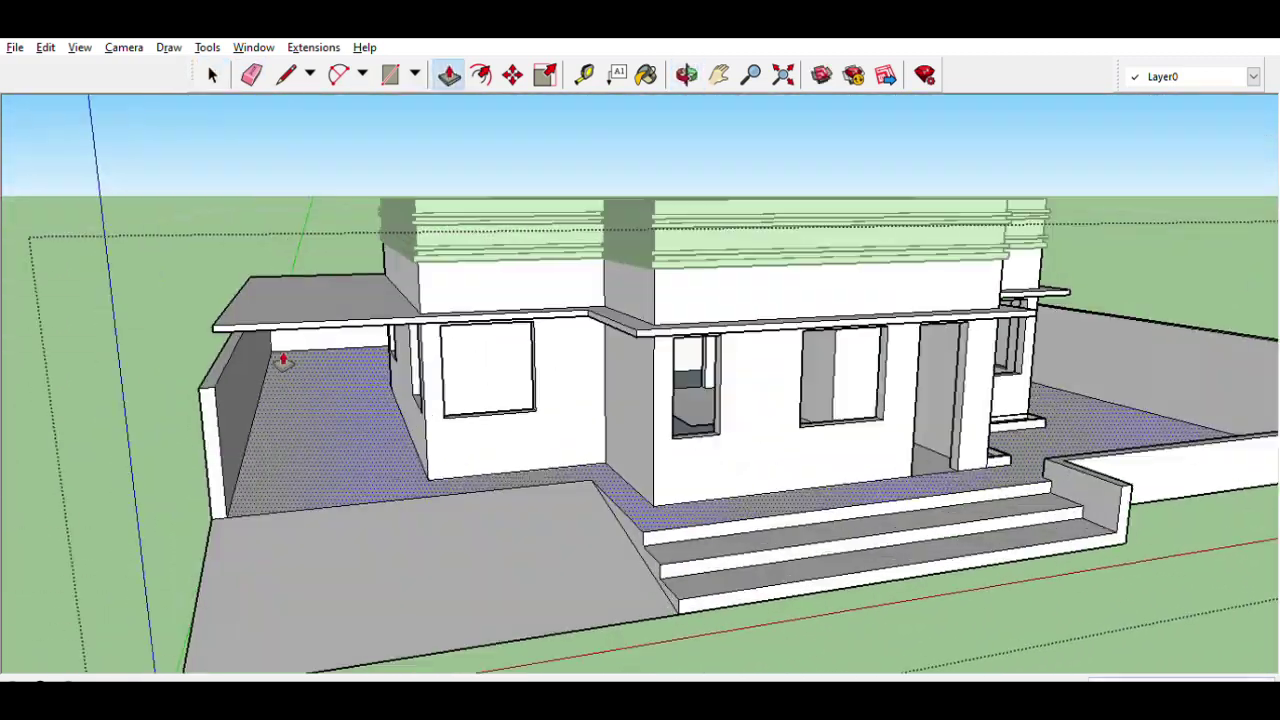
scroll(286, 357, "up", 5)
key("e")
mouse_move(377, 371)
middle_mouse_down()
mouse_move(135, 352)
mouse_move(554, 477)
middle_mouse_up()
scroll(600, 571, "down", 10)
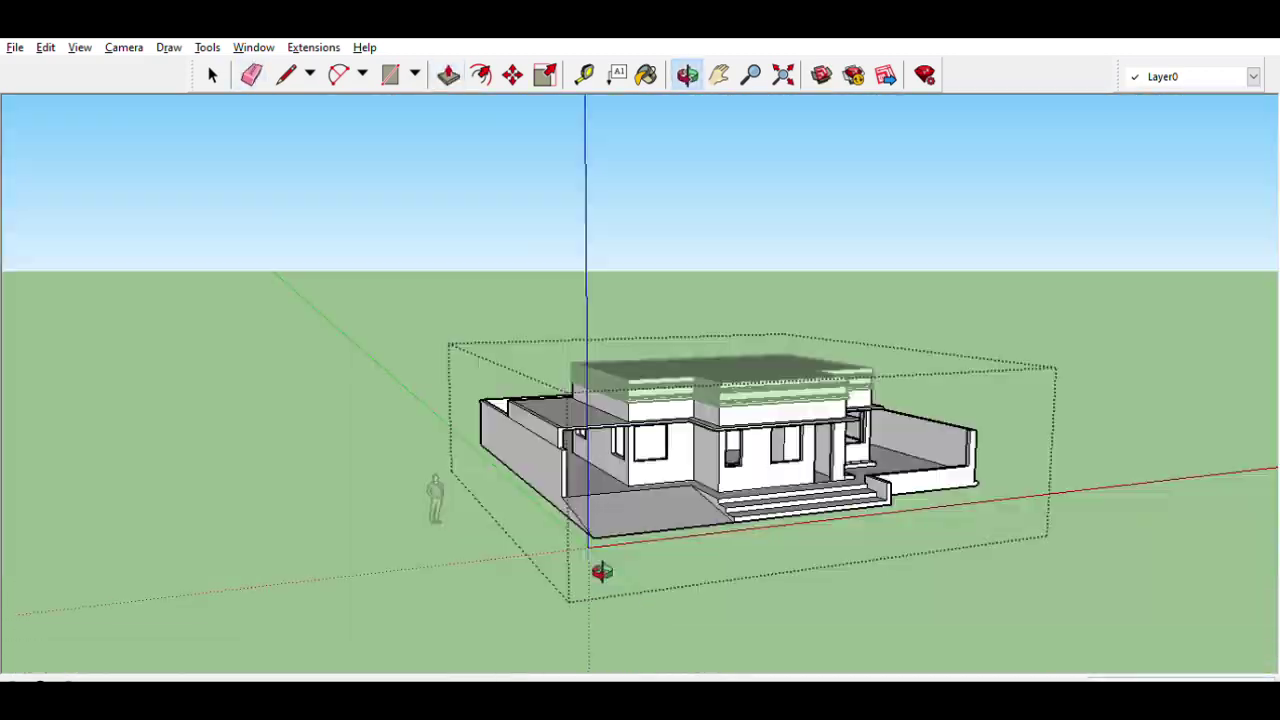
scroll(449, 371, "up", 5)
mouse_move(449, 371)
middle_mouse_down()
mouse_move(810, 348)
mouse_move(663, 220)
middle_mouse_up()
scroll(840, 177, "up", 5)
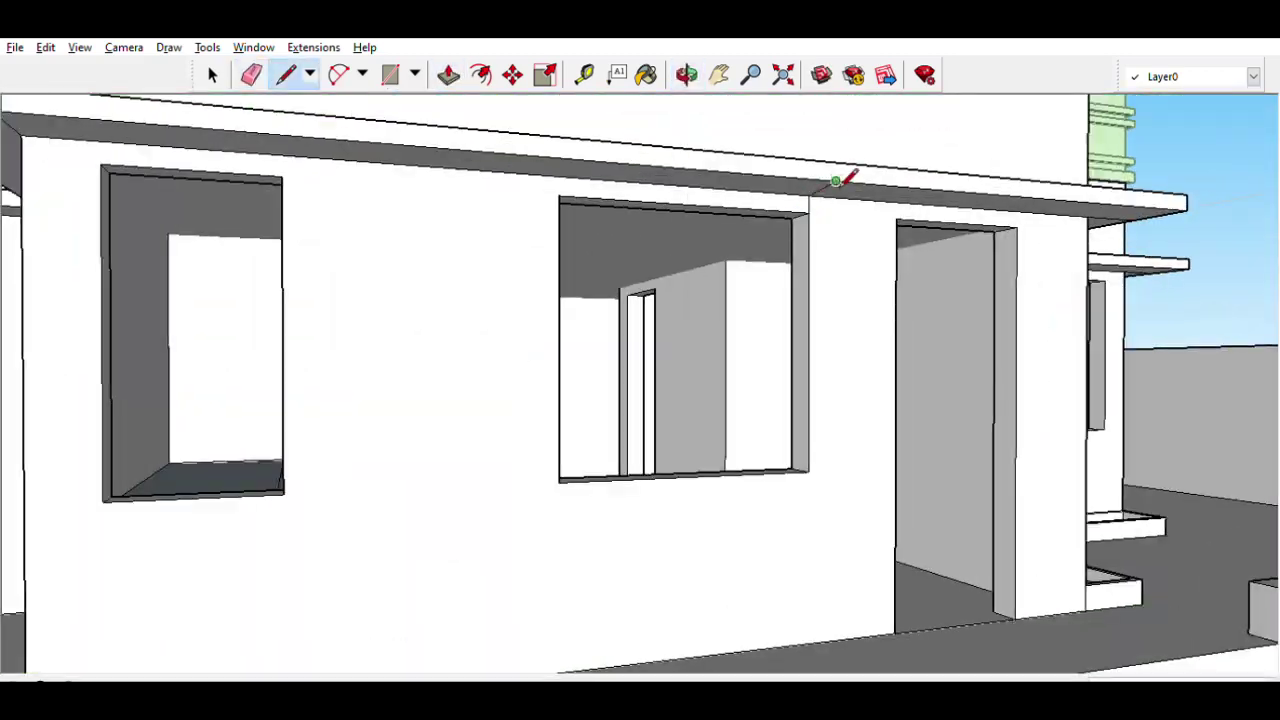
scroll(869, 423, "down", 3)
middle_click_drag(869, 423, 806, 290)
scroll(806, 290, "down", 5)
middle_click_drag(634, 400, 804, 568)
Clean up the boundary wall lines from the straight front view and review the enclosure from above.
key("l")
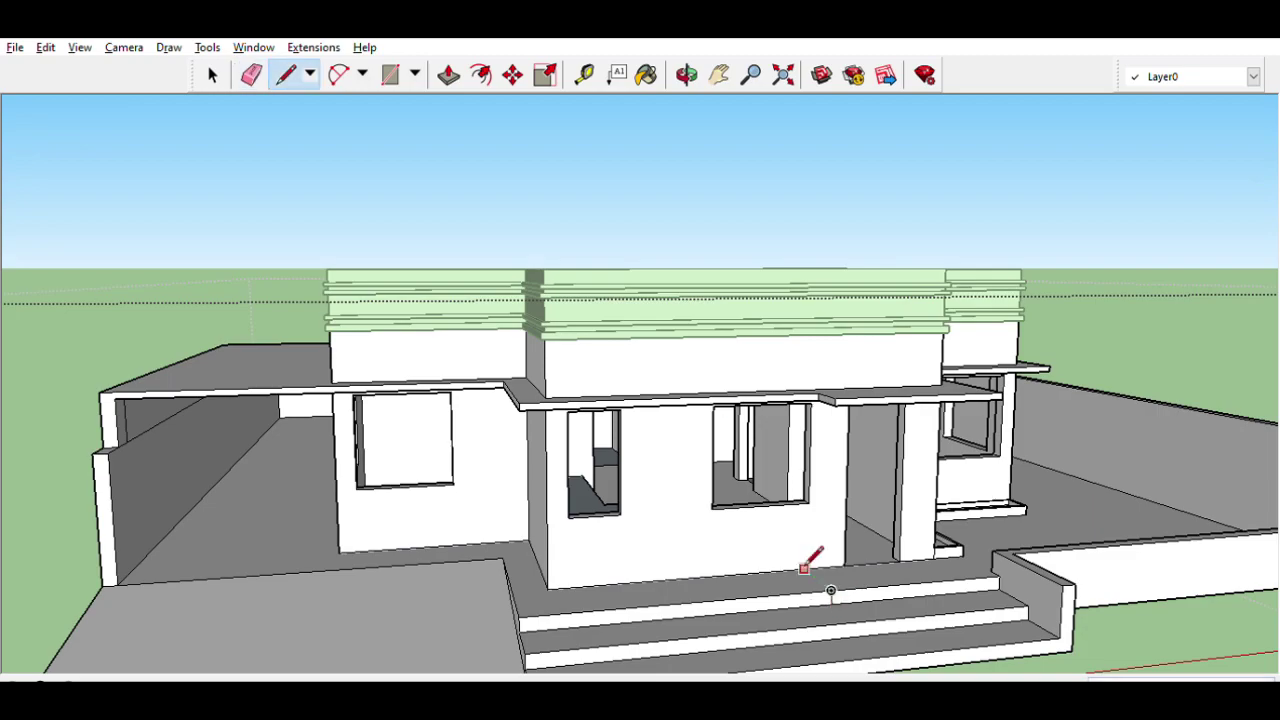
scroll(34, 331, "down", 3)
middle_click_drag(34, 331, 400, 450)
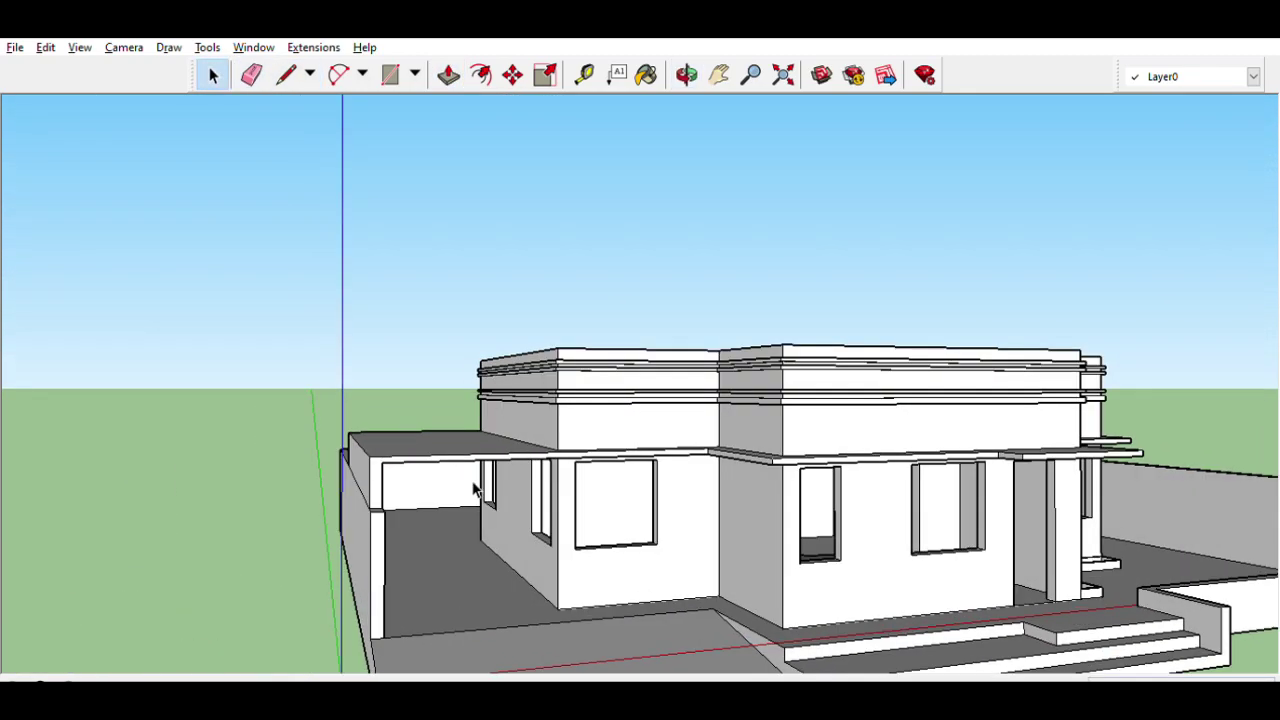
scroll(592, 474, "up", 5)
middle_click_drag(520, 430, 592, 474, "shift")
scroll(592, 474, "down", 5)
left_click(124, 47)
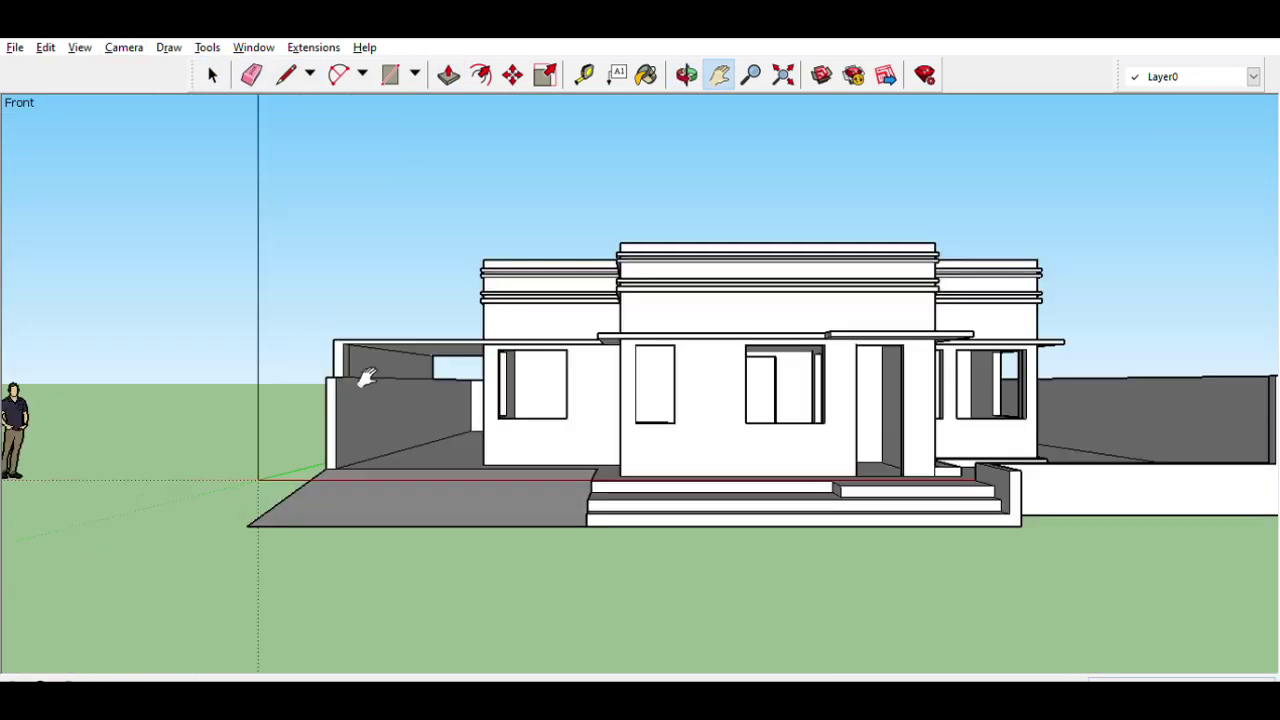
scroll(368, 361, "up", 4)
key("e")
scroll(365, 385, "down", 2)
key("l")
mouse_move(410, 270)
middle_mouse_down()
mouse_move(514, 320)
mouse_move(53, 338)
middle_mouse_up()
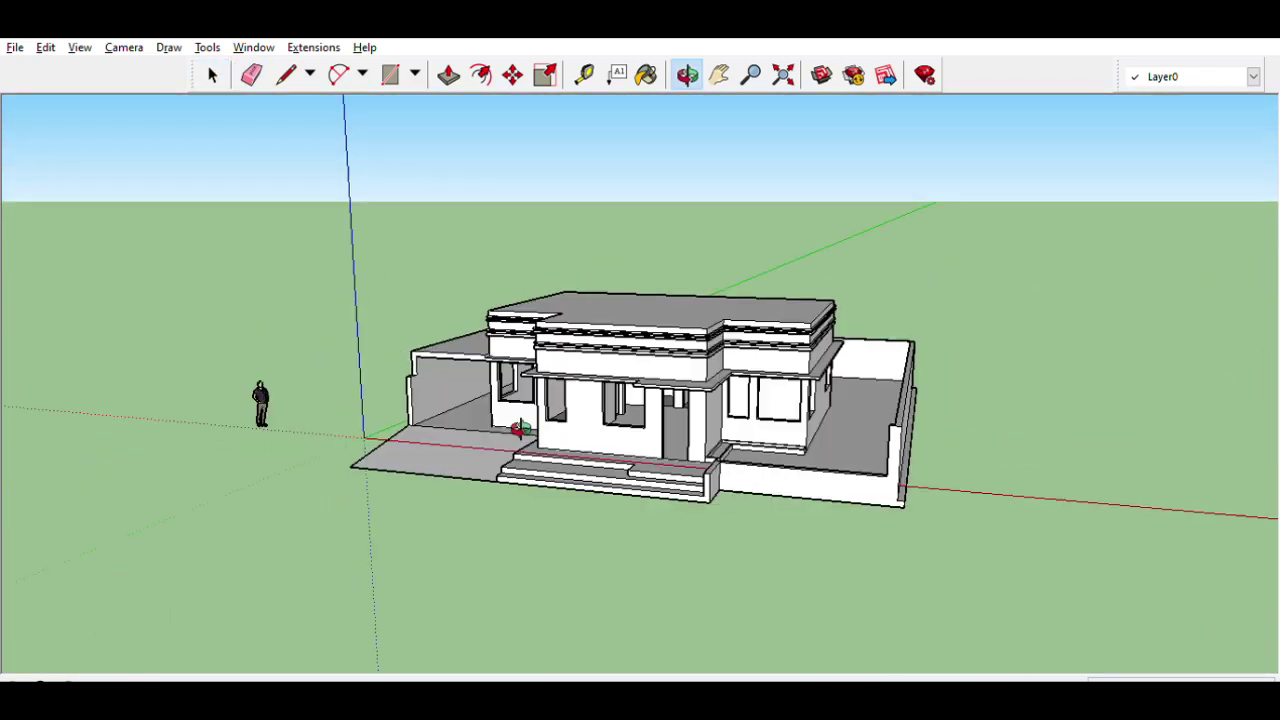
middle_click_drag(495, 338, 348, 503)
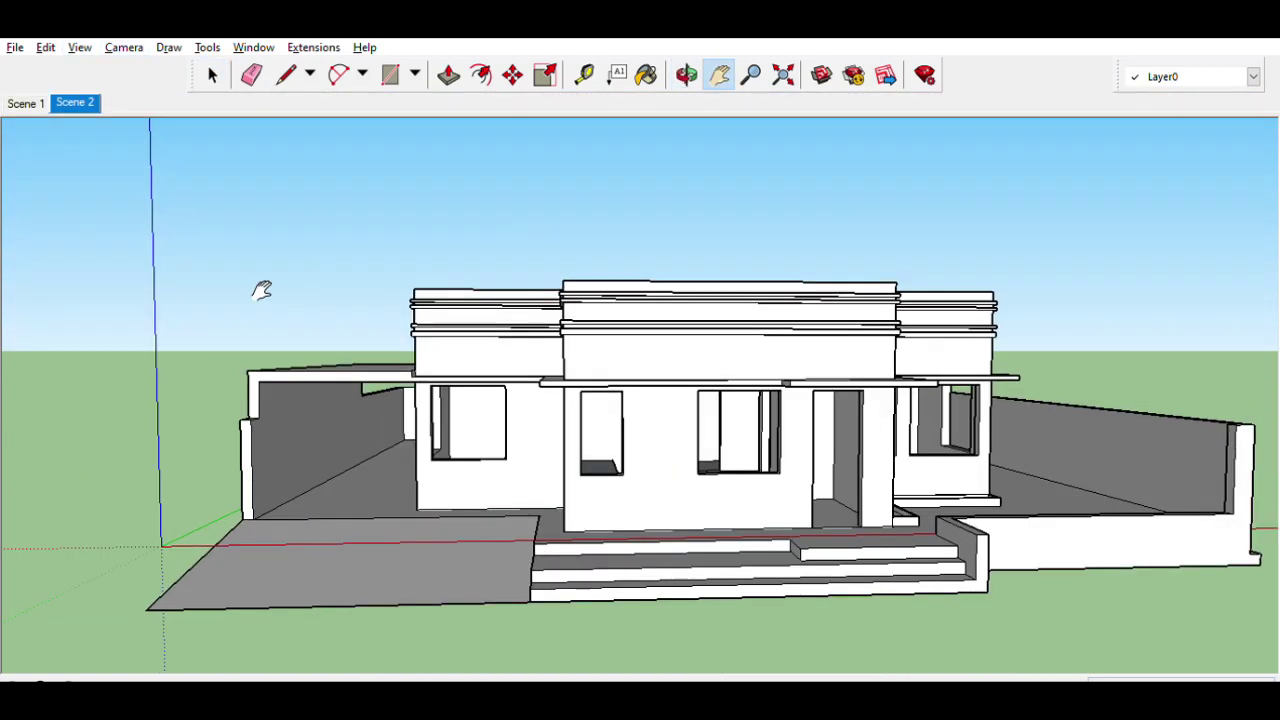
Save the straight front view and the overview as new scenes, Scene 2 and Scene 3.
middle_click_drag(261, 290, 499, 283)
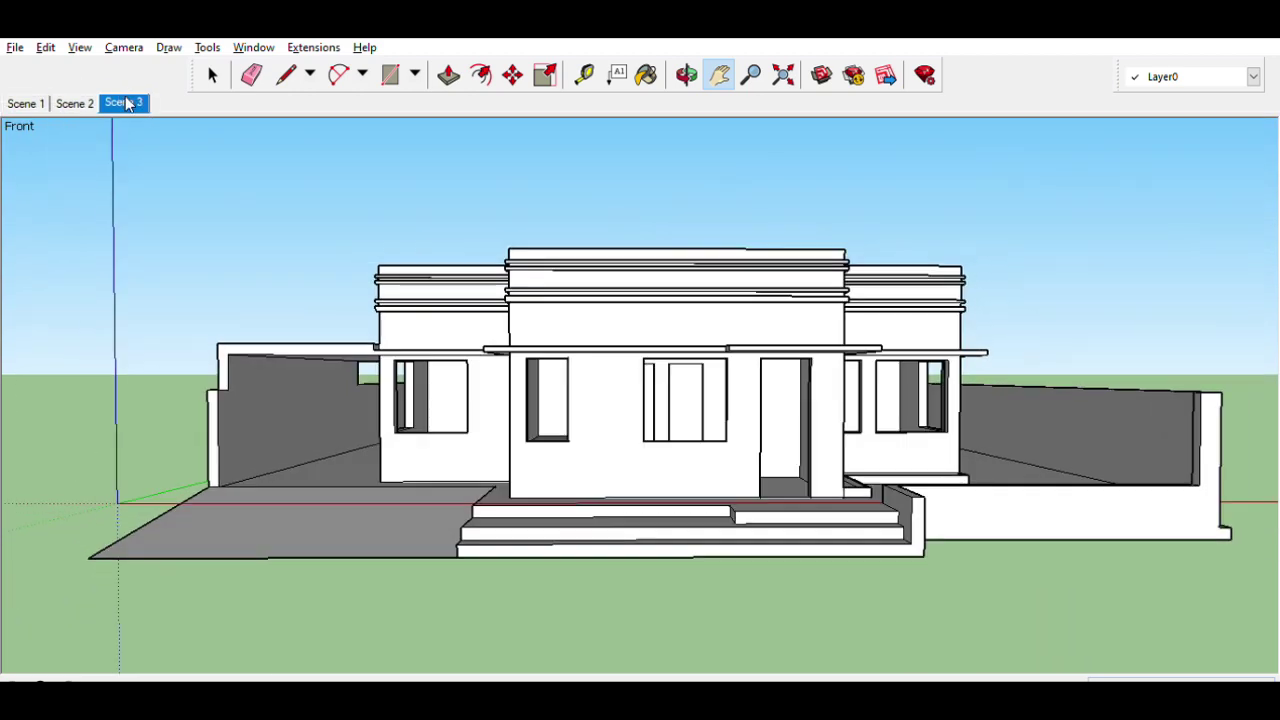
left_click(126, 104)
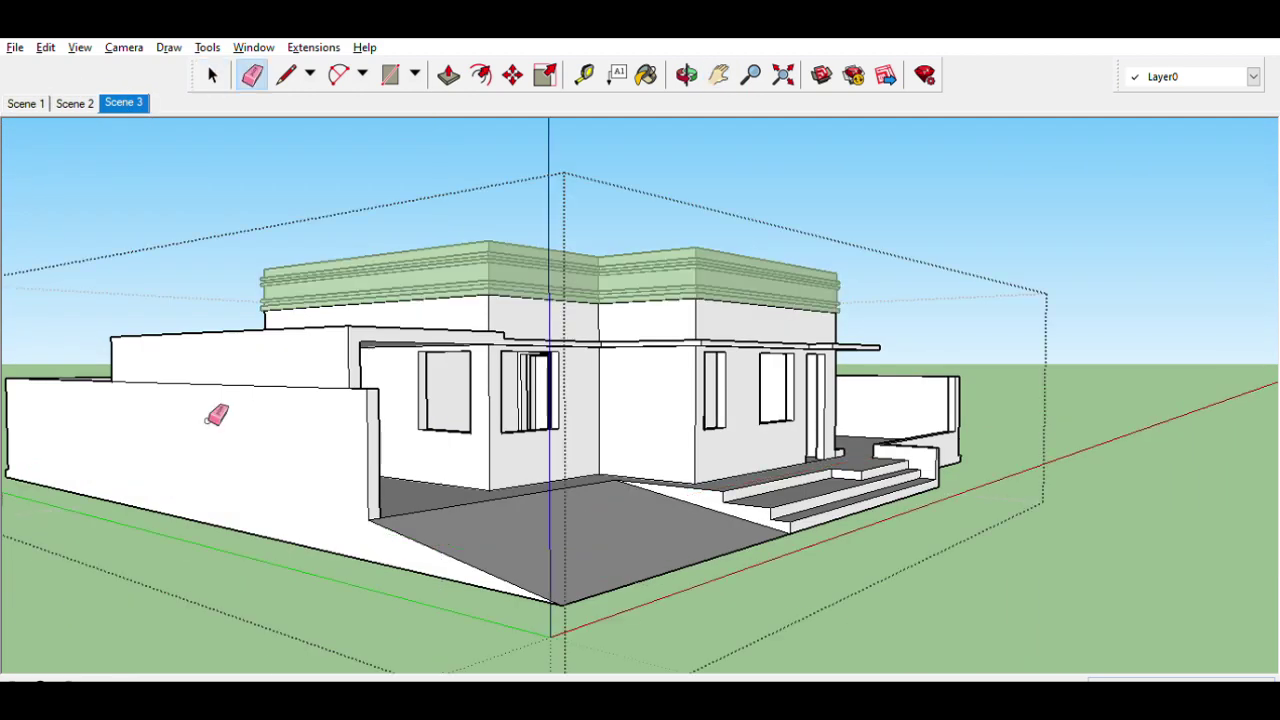
mouse_move(399, 541)
middle_mouse_down()
mouse_move(251, 571)
mouse_move(51, 423)
mouse_move(36, 384)
middle_mouse_up()
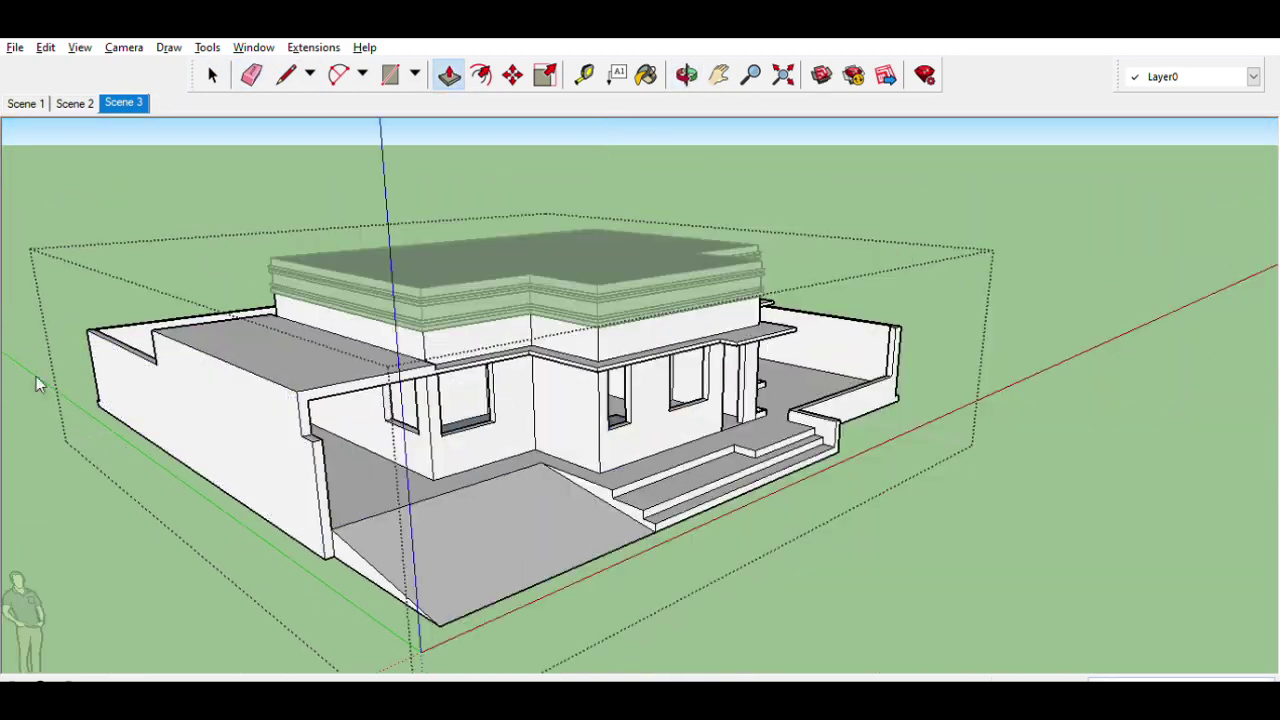
scroll(407, 594, "up", 3)
scroll(480, 466, "up", 3)
middle_click_drag(480, 466, 414, 486)
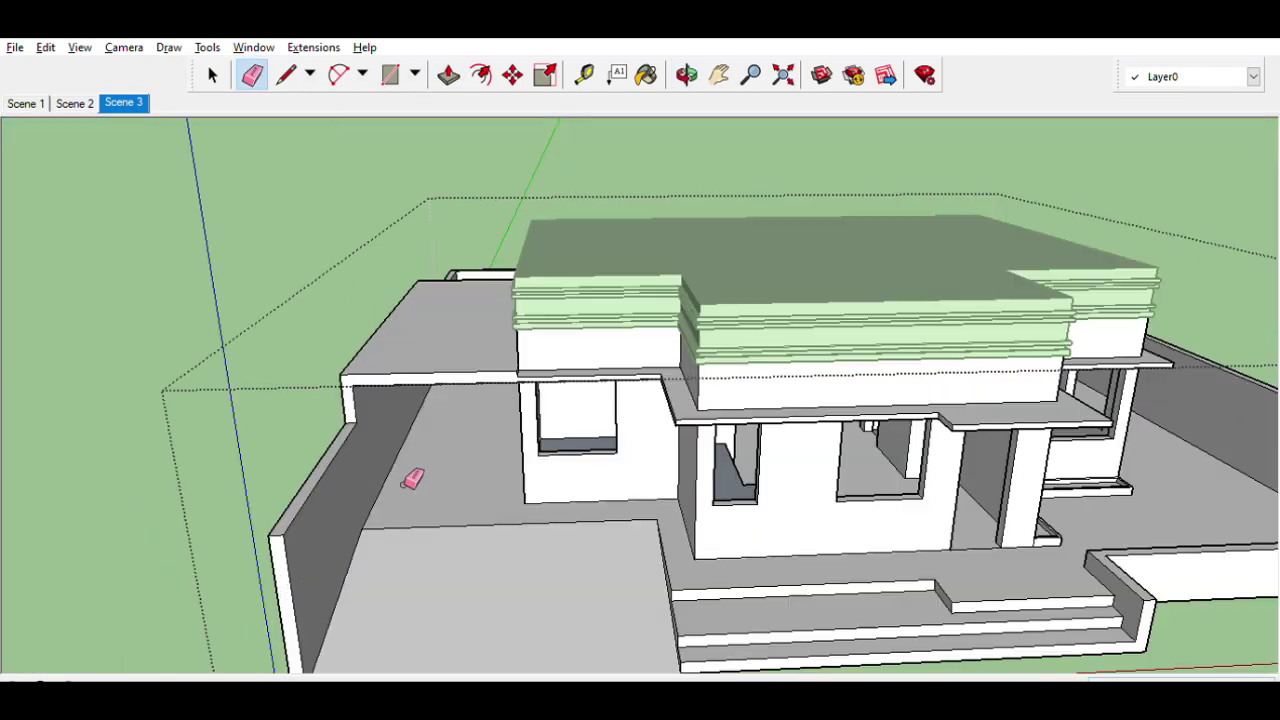
scroll(639, 496, "up", 3)
middle_click_drag(1060, 585, 925, 545)
Measure and draw the planter footprint beside the front steps.
key("r")
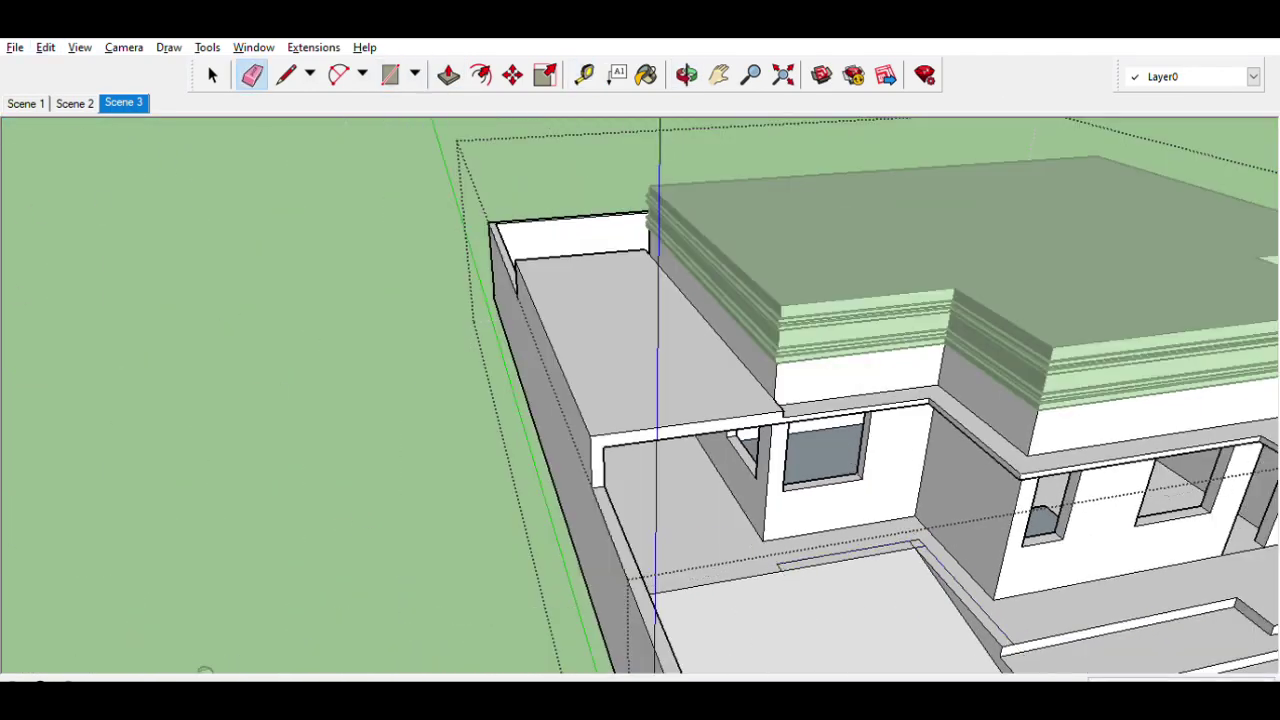
scroll(697, 523, "up", 3)
key("t")
scroll(750, 555, "up", 3)
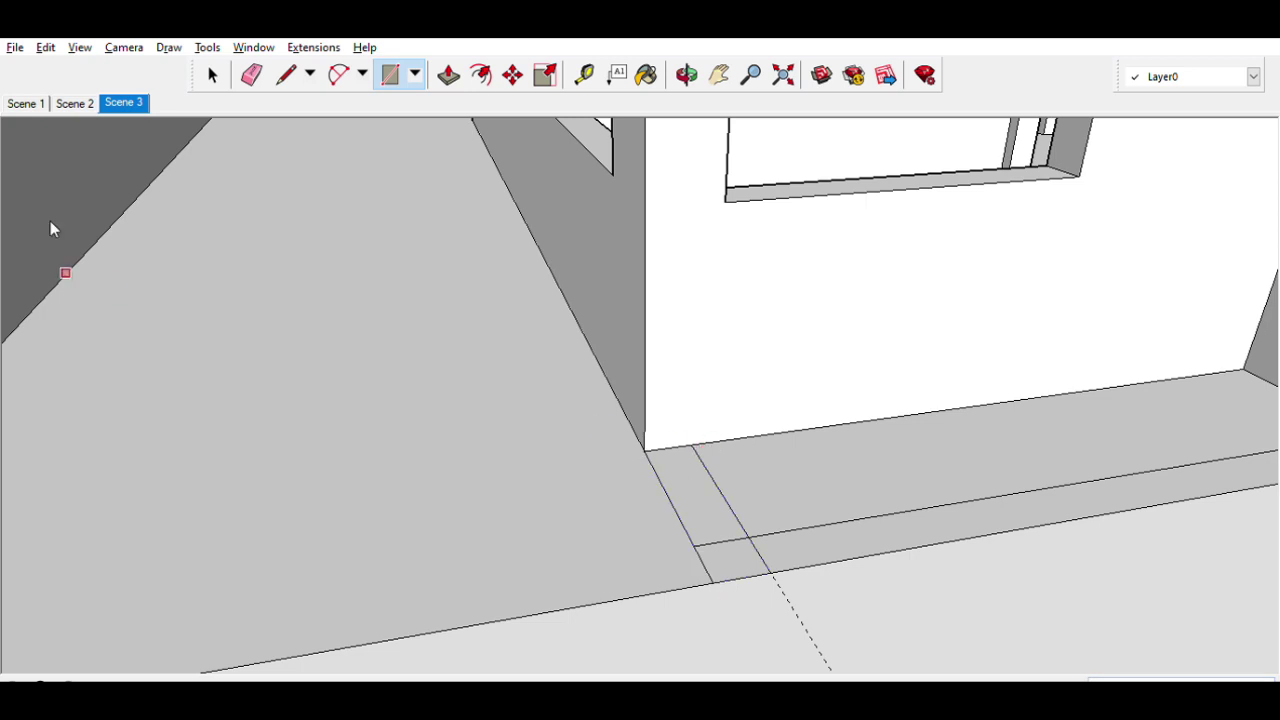
key("e")
scroll(51, 434, "down", 3)
scroll(677, 480, "down", 3)
scroll(43, 429, "down", 3)
key("p")
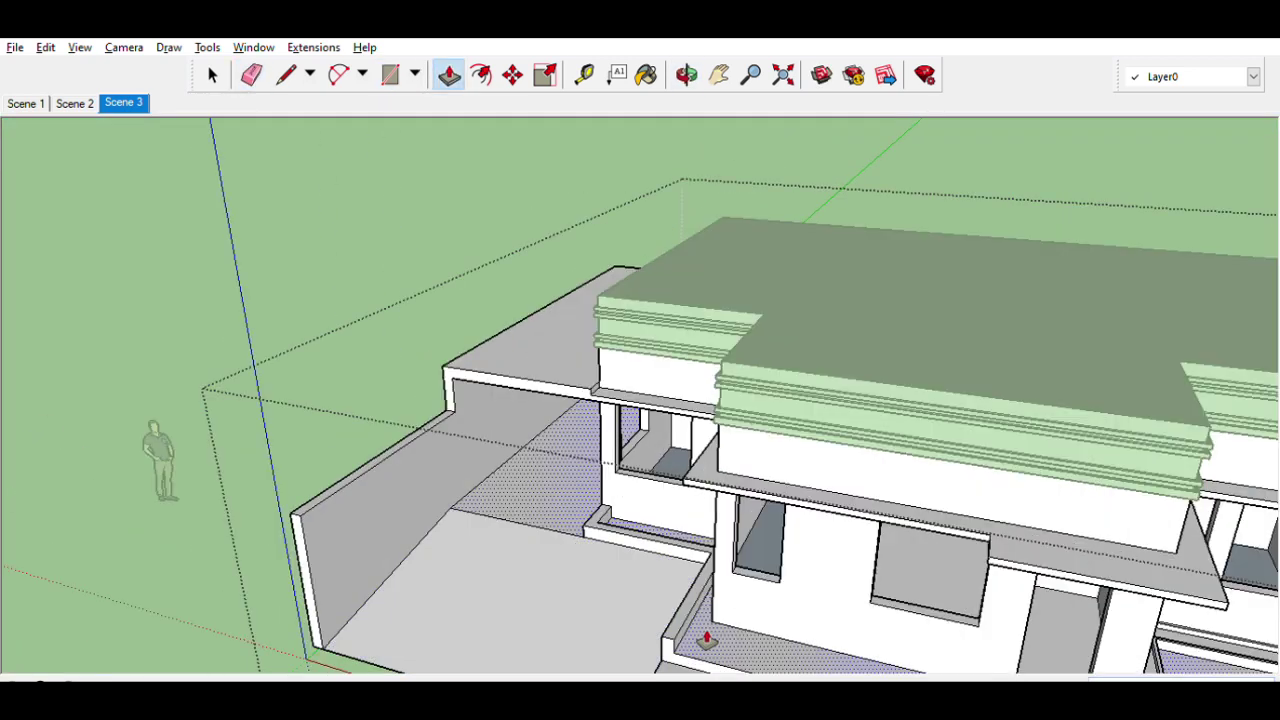
key("l")
scroll(706, 620, "up", 3)
scroll(951, 509, "up", 3)
scroll(57, 229, "down", 3)
Push/Pull the planter block up and check it from a low angle and a full overview.
key("p")
mouse_move(57, 229)
middle_mouse_down()
mouse_move(830, 556)
mouse_move(1000, 545)
middle_mouse_up()
scroll(1063, 557, "up", 3)
scroll(943, 523, "down", 3)
key("p")
scroll(945, 578, "up", 3)
key("e")
scroll(947, 577, "down", 3)
mouse_move(947, 577)
middle_mouse_down()
mouse_move(848, 561)
mouse_move(781, 568)
middle_mouse_up()
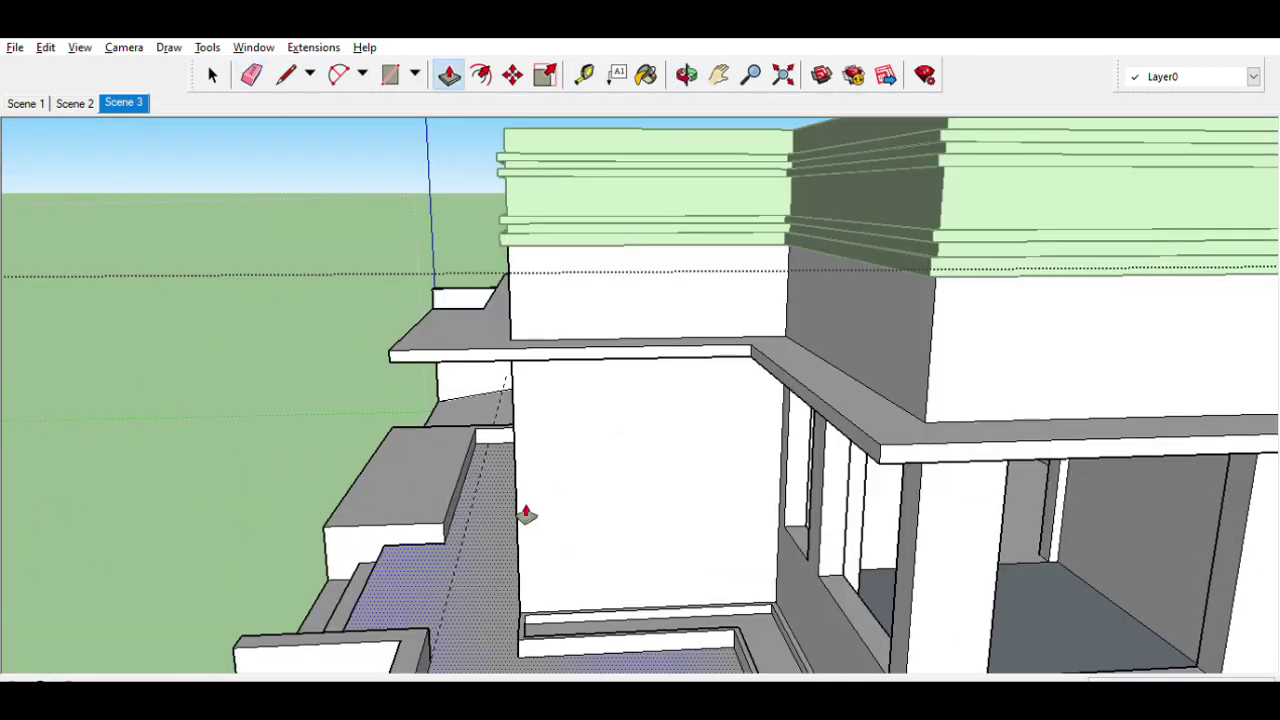
middle_click_drag(526, 515, 504, 428)
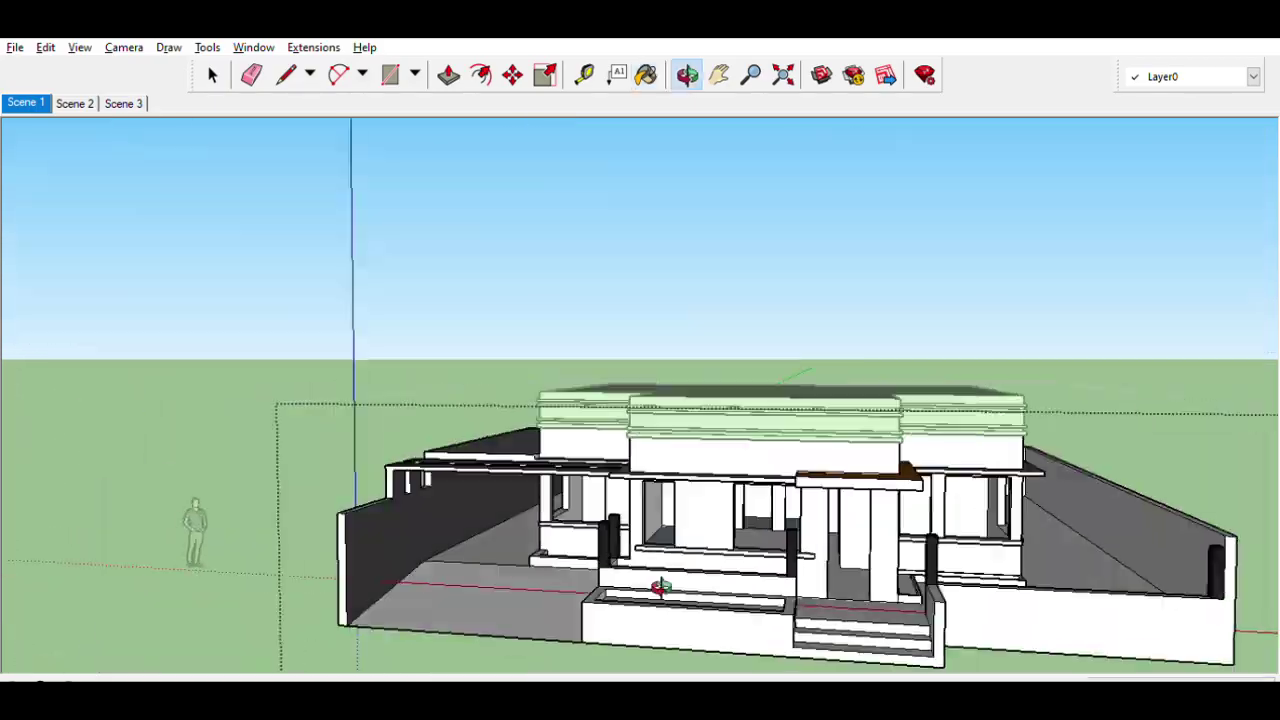
Paint black porch railings, planter grass, a wooden front door and paved porch floor, checking Scene 1/Scene 2.
key("t")
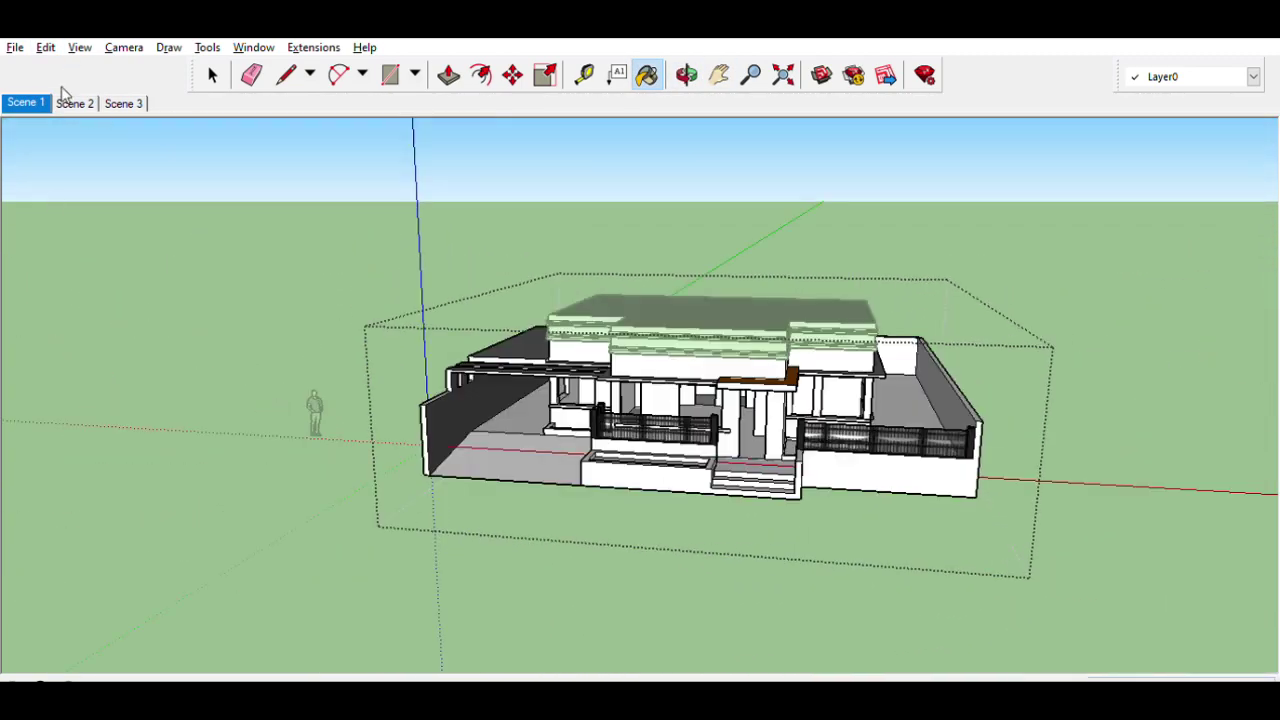
left_click(75, 103)
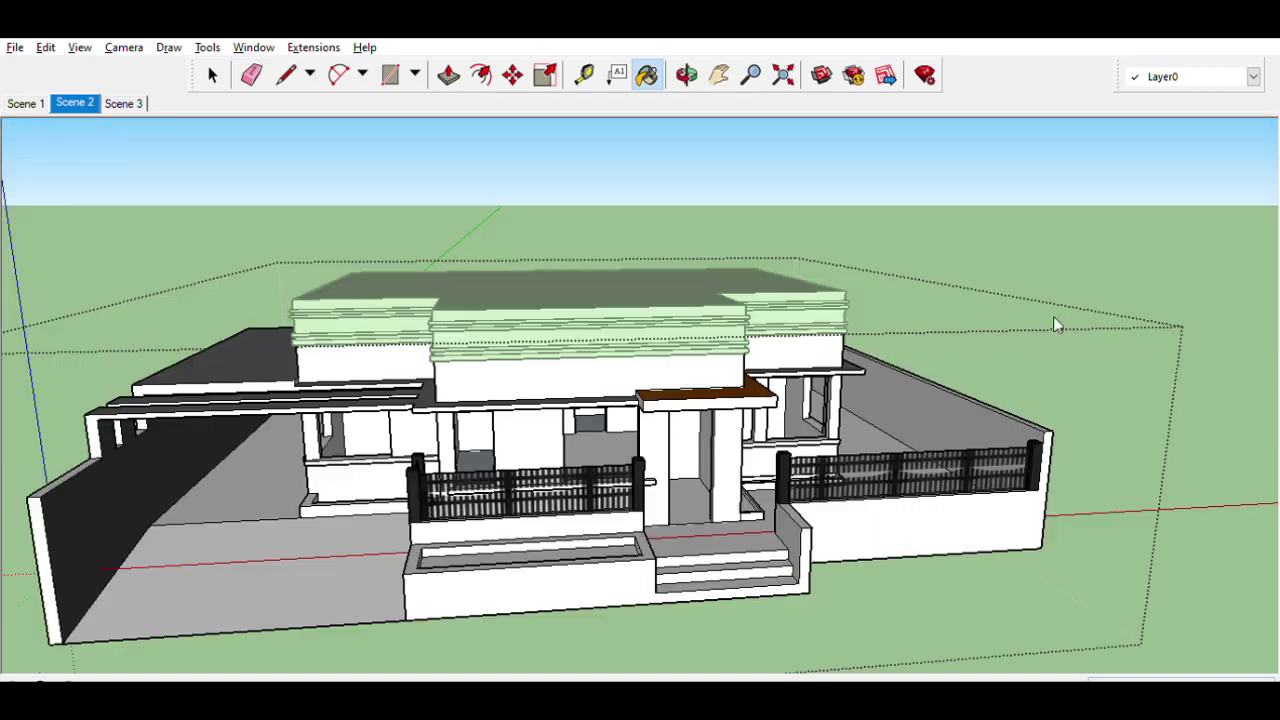
key("p")
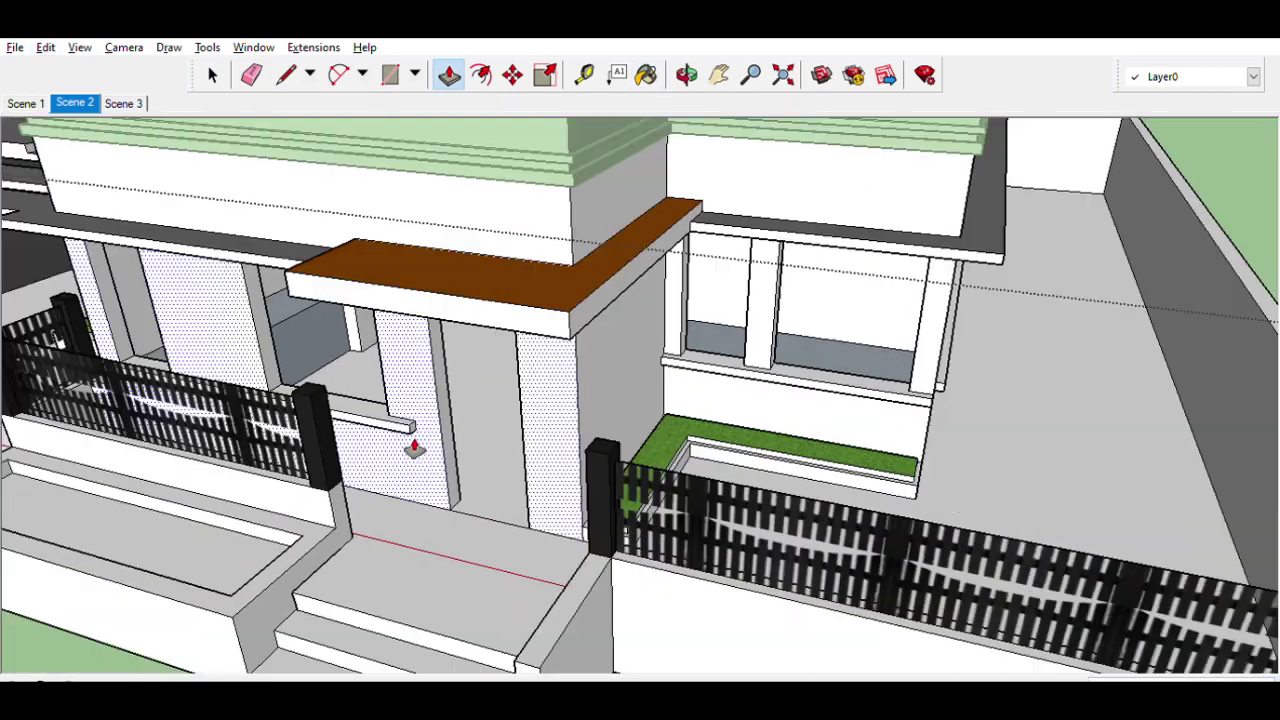
key("Page_Up")
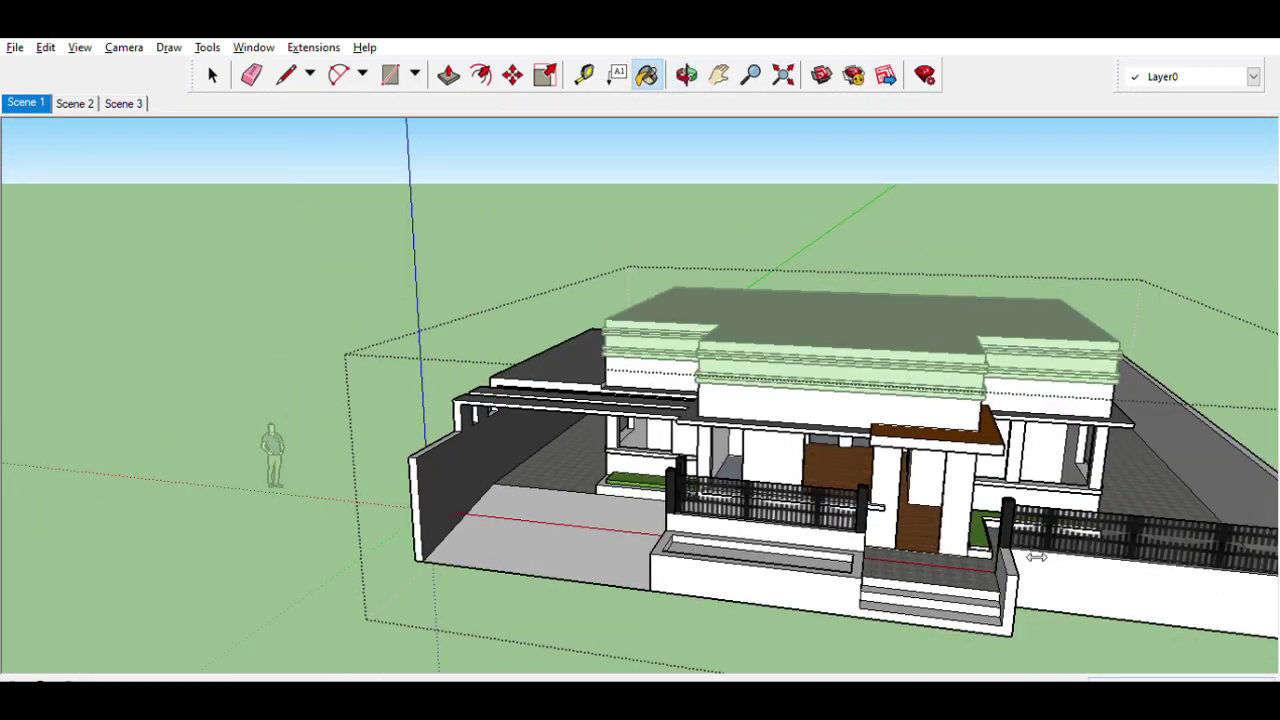
key("space")
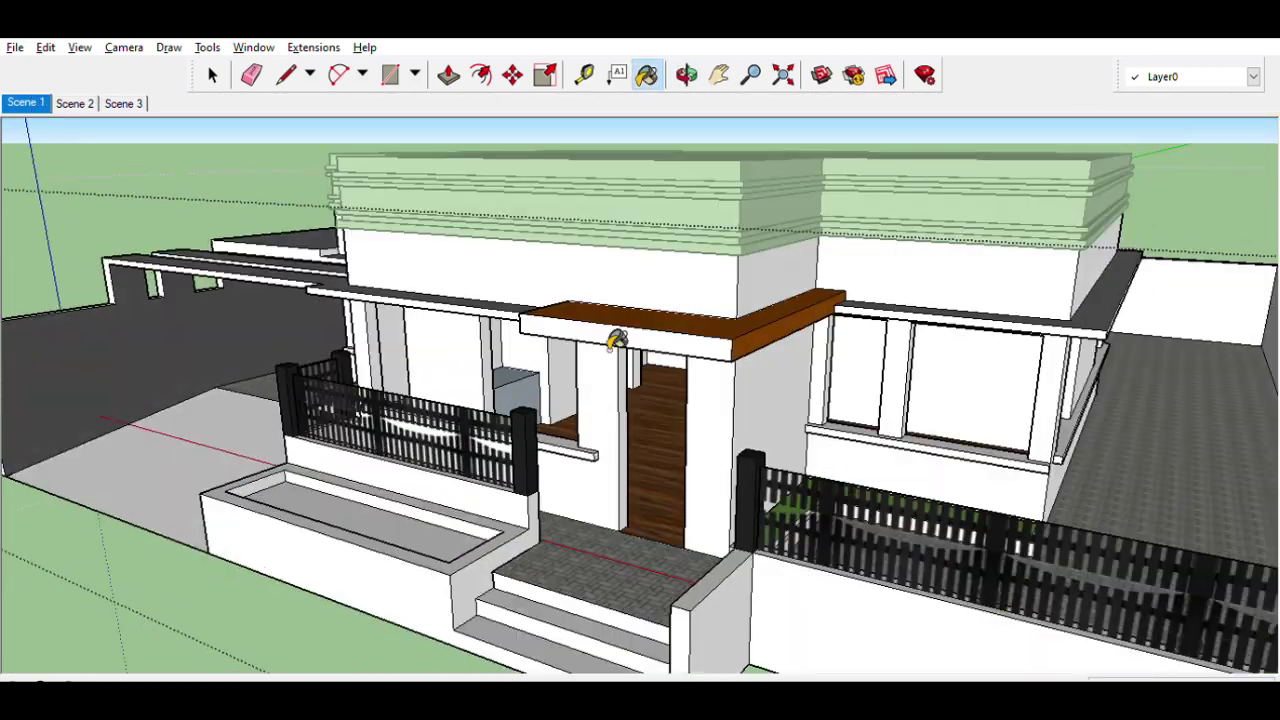
key("p")
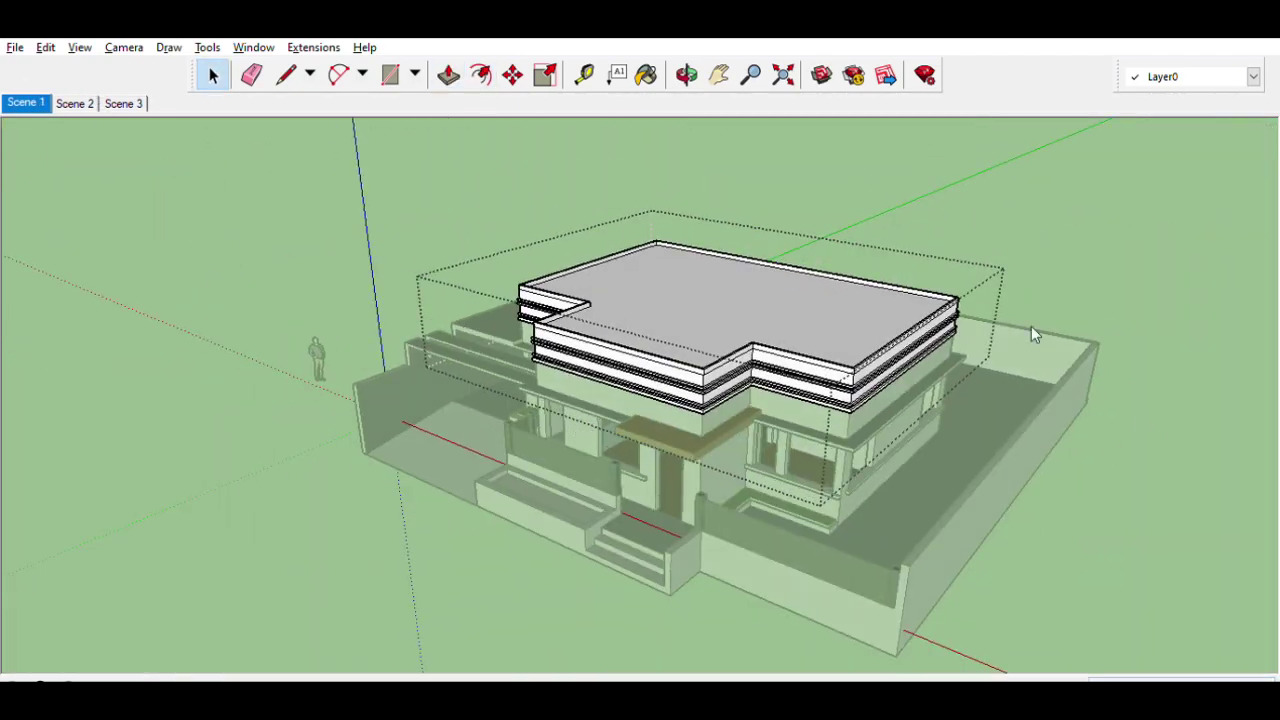
Repaint the green roof parapet bands white with dark grey trim lines using the Paint Bucket.
key("b")
scroll(790, 318, "up", 5)
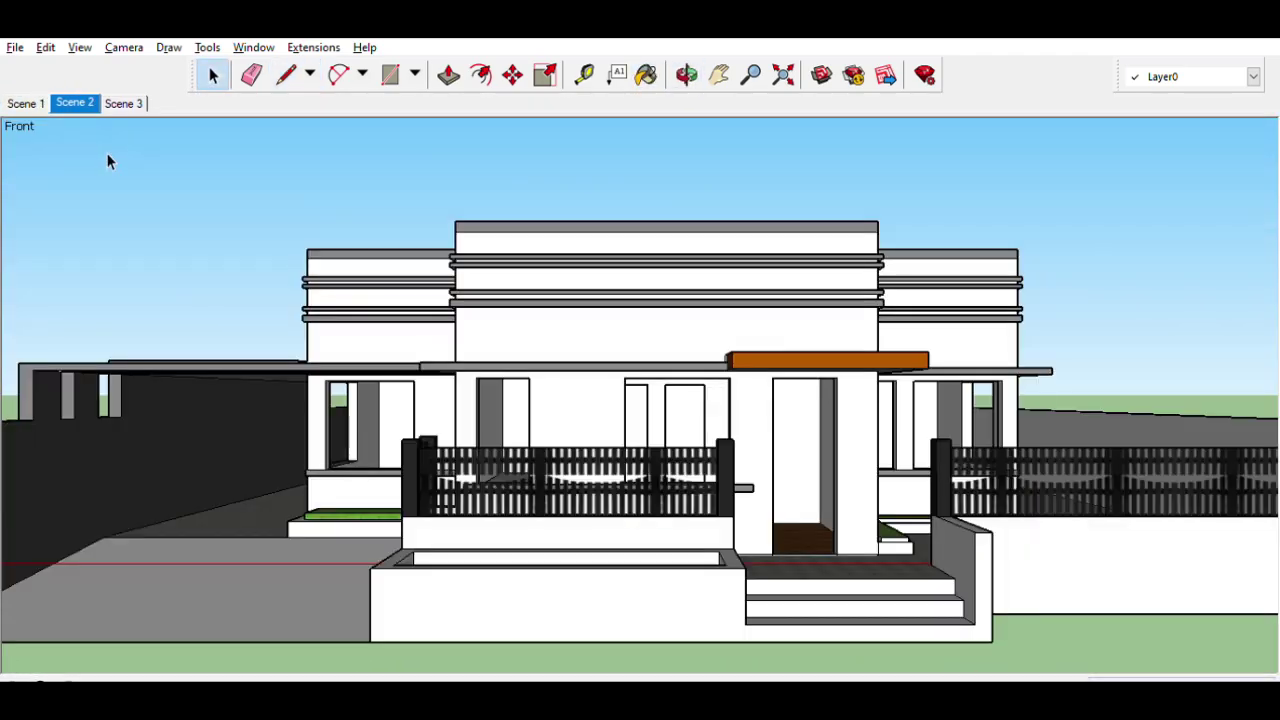
Apply paving texture to the carport and yard, comparing the result across the saved scenes.
left_click_drag(928, 619, 790, 573)
left_click_drag(521, 597, 572, 591)
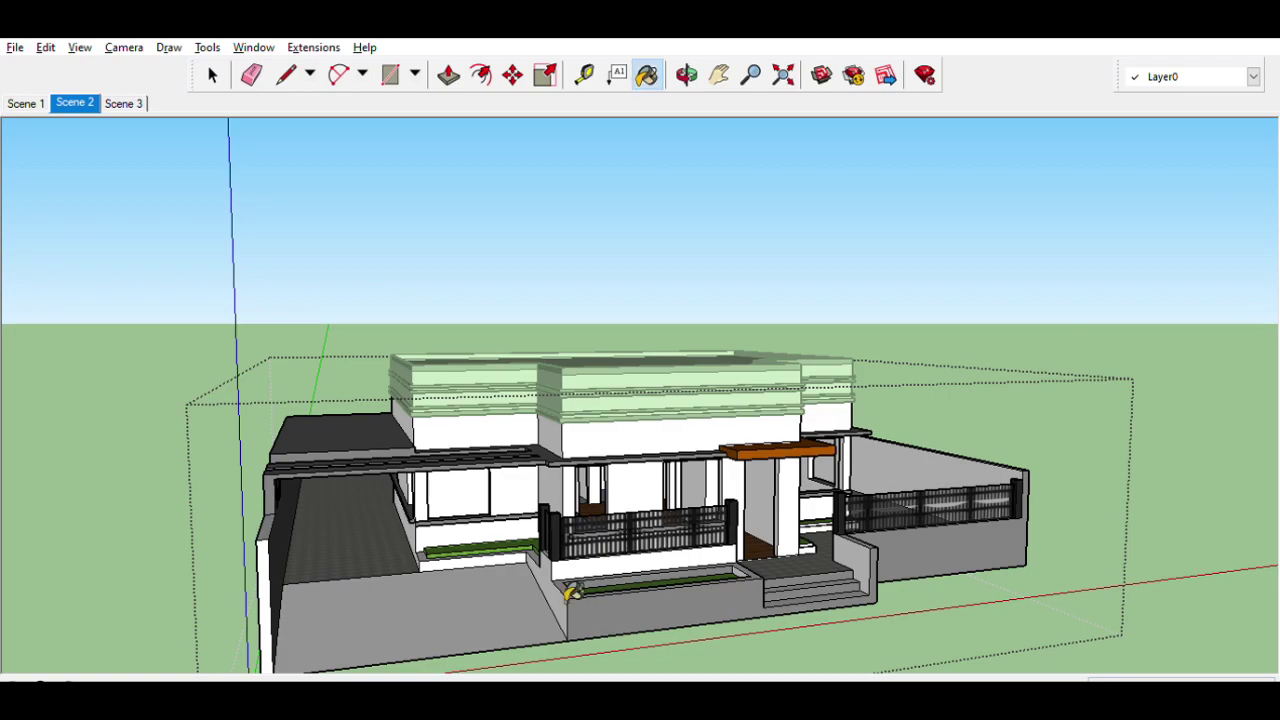
key("Page_Up")
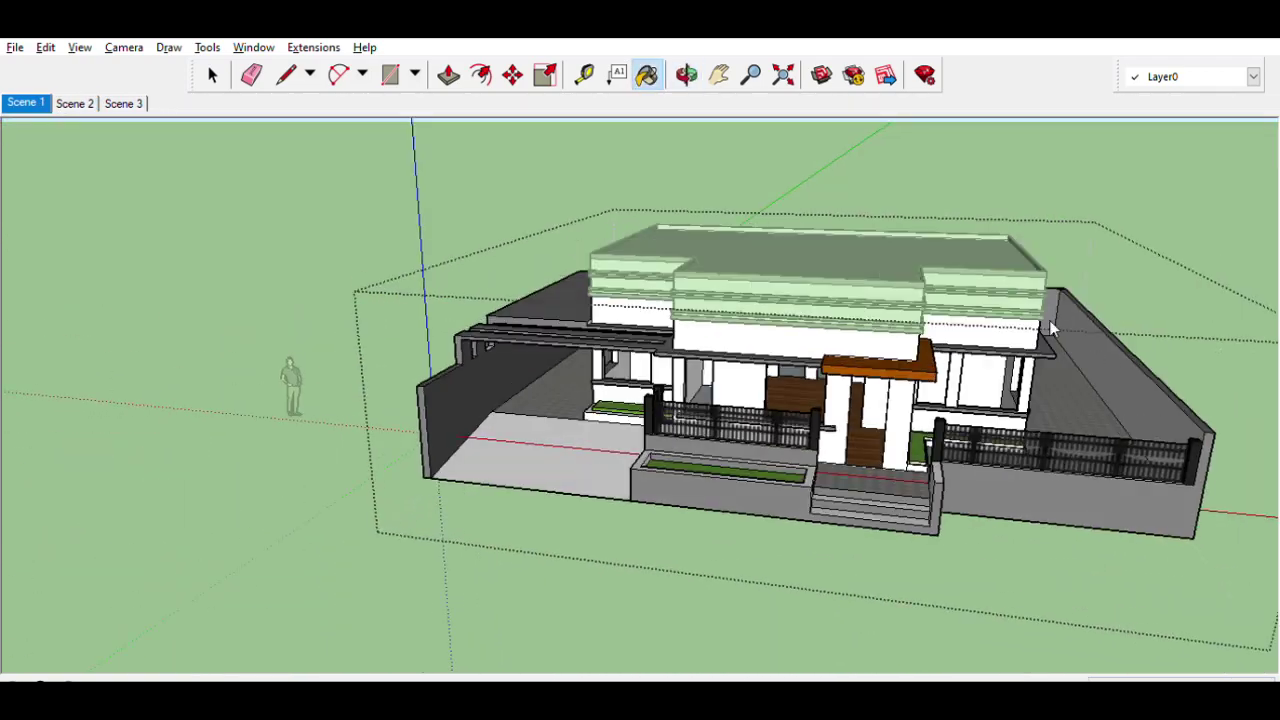
key("Page_Down")
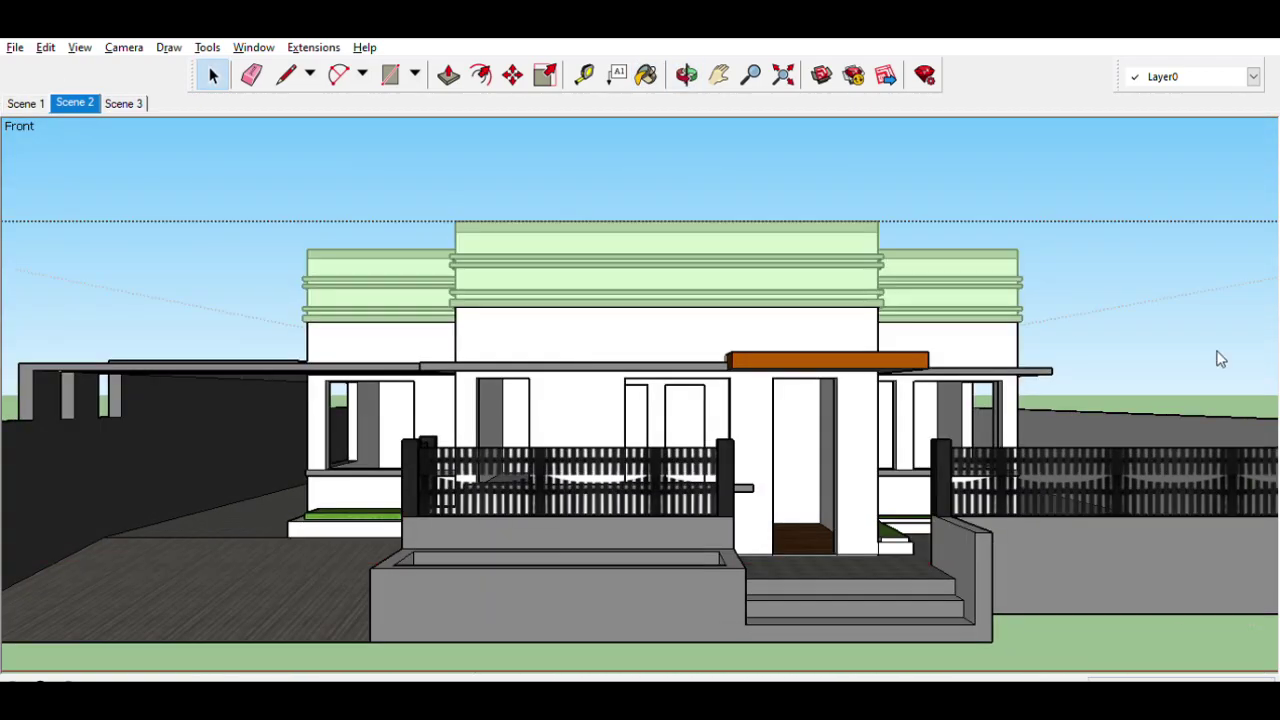
key("Page_Up")
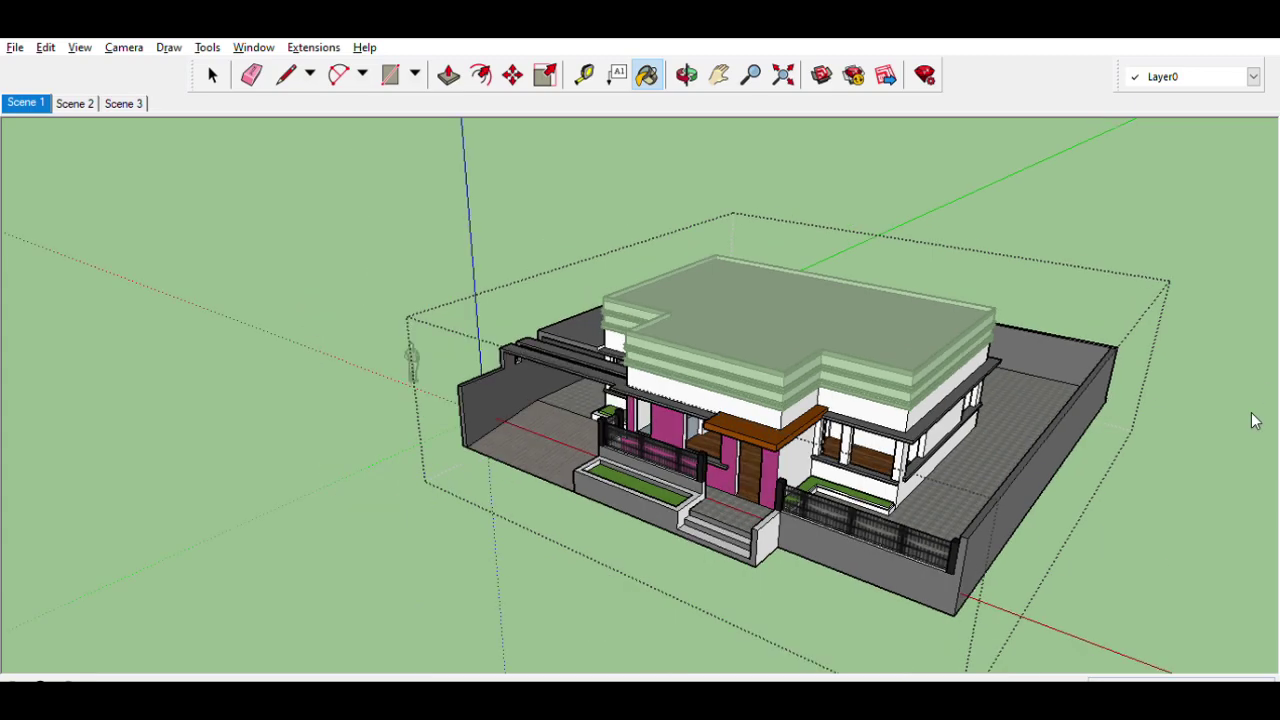
scroll(796, 465, "up", 5)
scroll(600, 510, "up", 5)
scroll(410, 550, "up", 3)
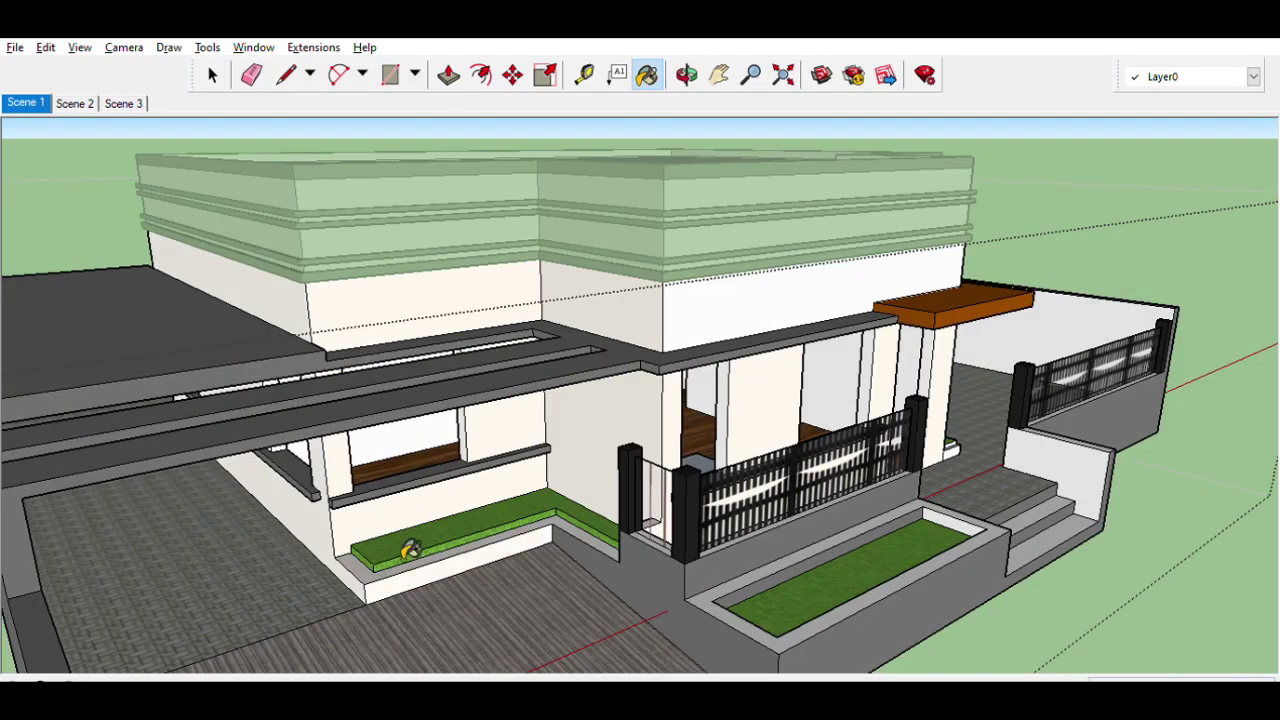
mouse_move(1129, 416)
middle_mouse_down()
mouse_move(397, 366)
mouse_move(980, 378)
middle_mouse_up()
key("Page_Down")
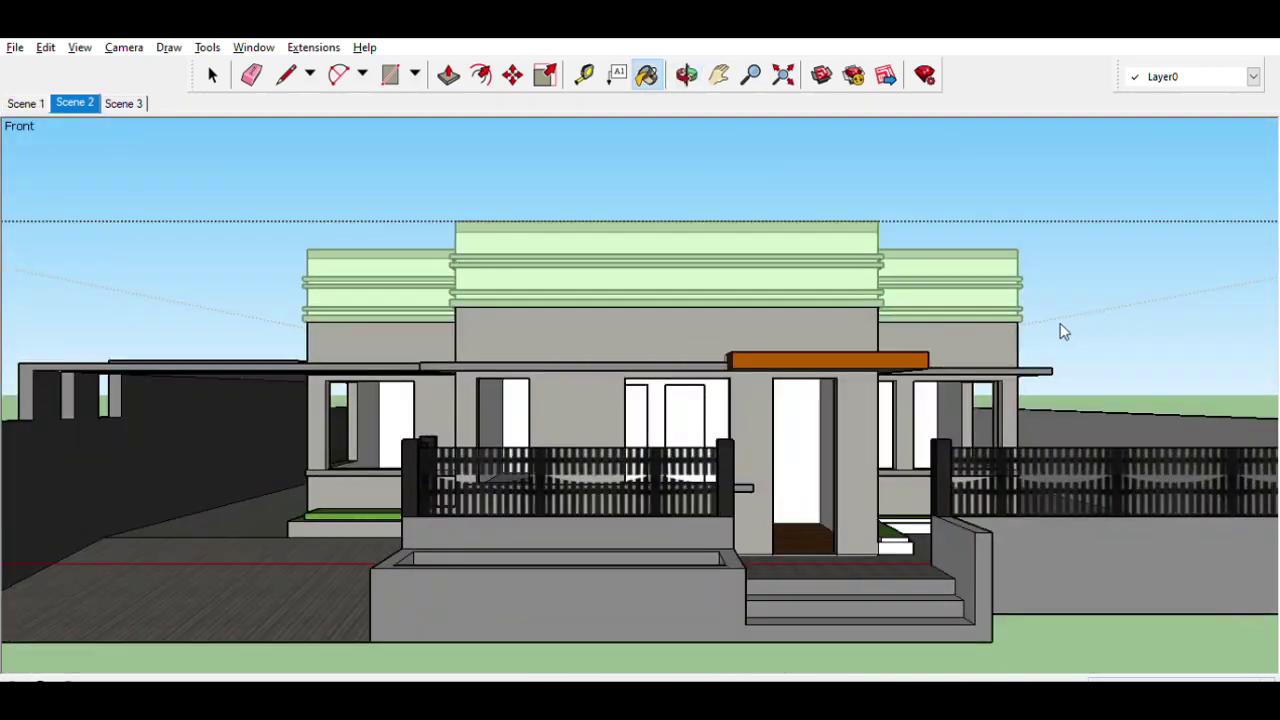
left_click(27, 101)
Paint the compound walls dark grey and the house walls cream.
key("b")
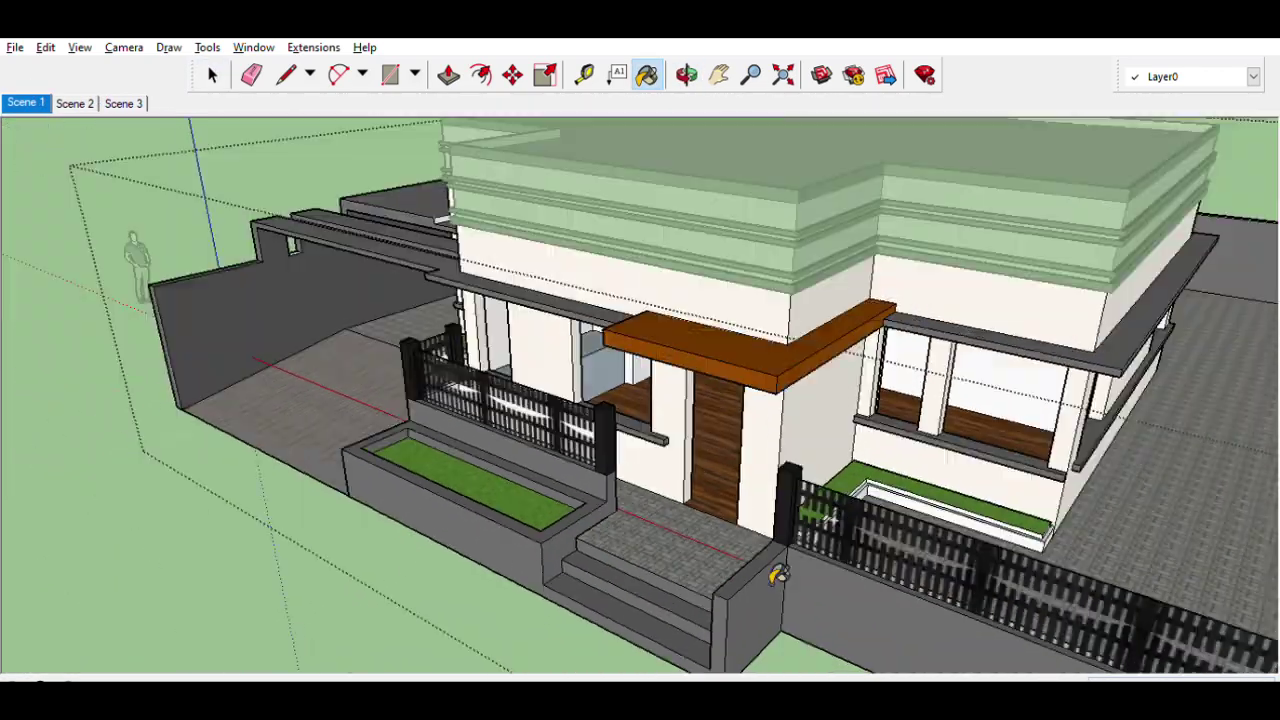
middle_click_drag(1237, 328, 488, 600)
scroll(488, 600, "up", 5)
middle_click_drag(737, 514, 820, 600)
scroll(820, 600, "down", 3)
key("Page_Down")
left_click(26, 103)
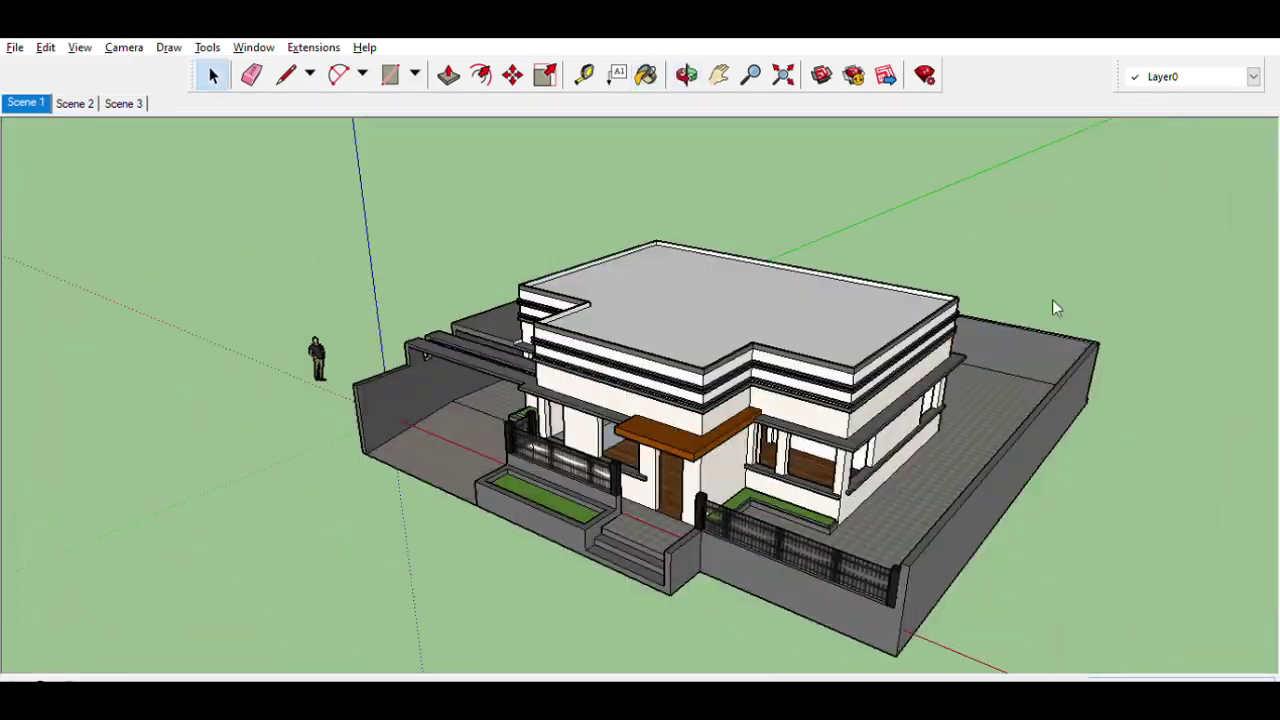
scroll(782, 420, "up", 5)
left_click(26, 103)
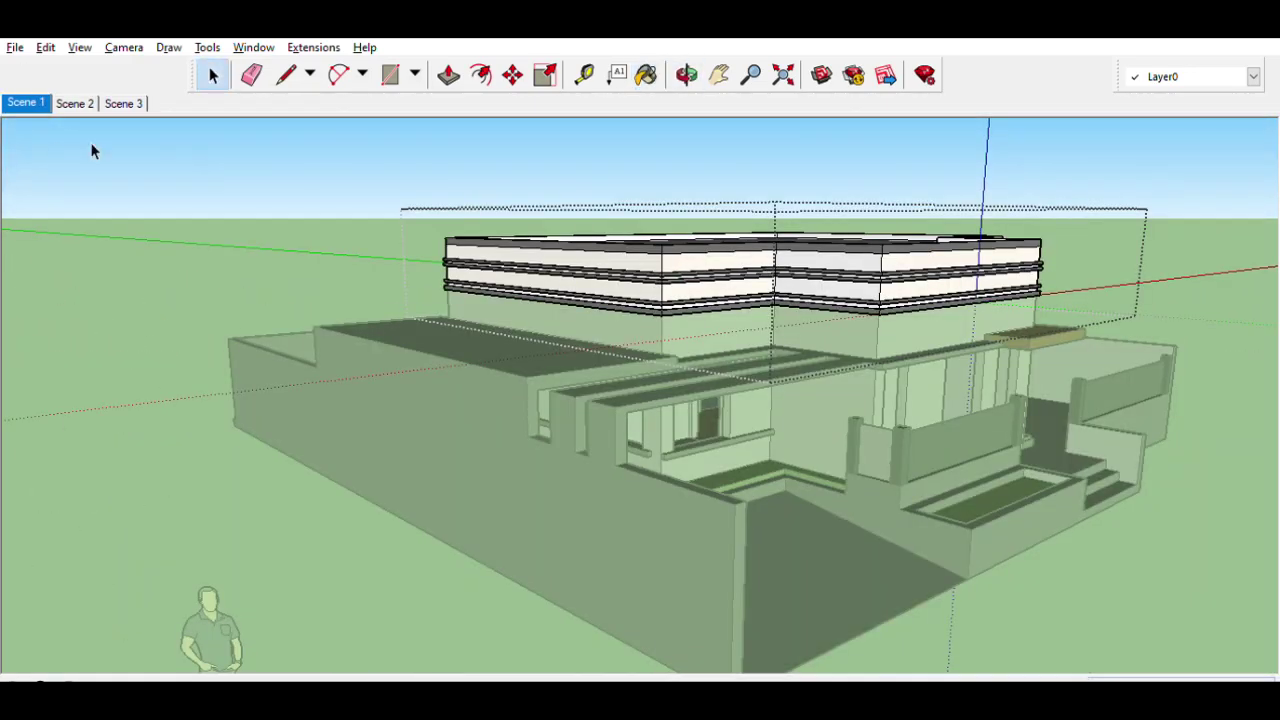
In Scene 3, measure, draw and Push/Pull a second wooden layer onto the porch canopy.
key("Page_Down")
key("Page_Down")
key("space")
key("t")
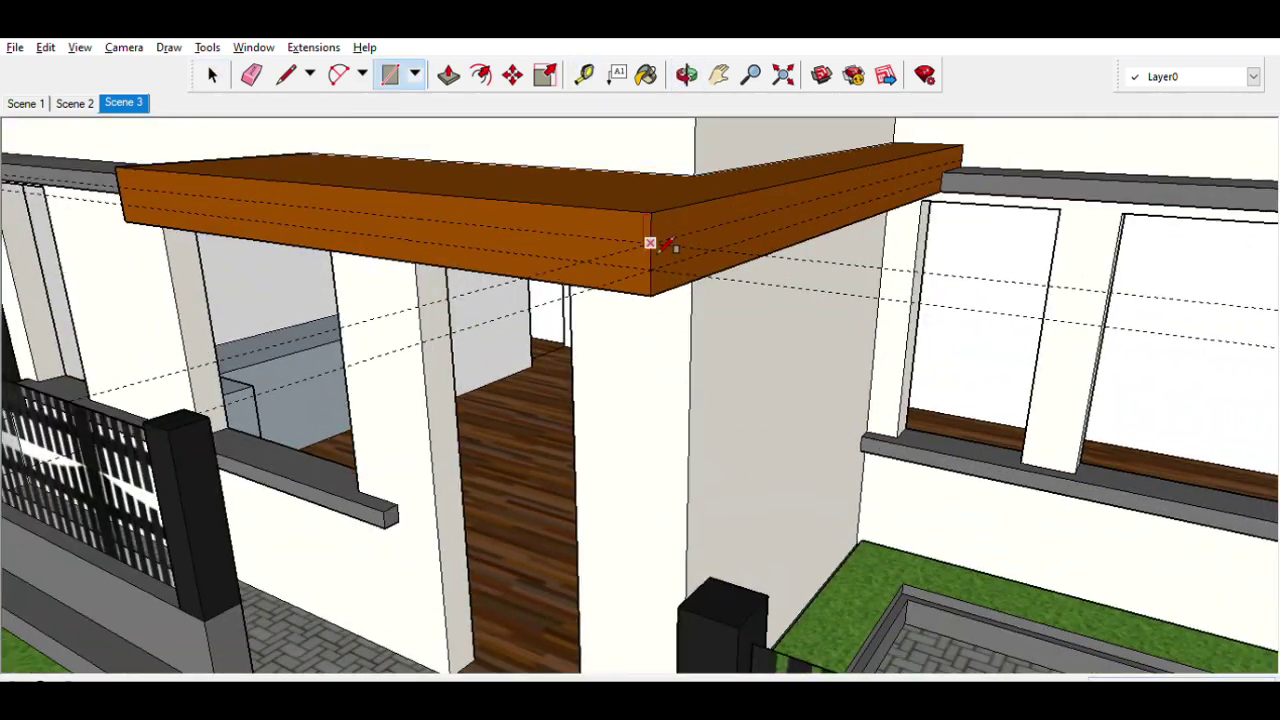
key("r")
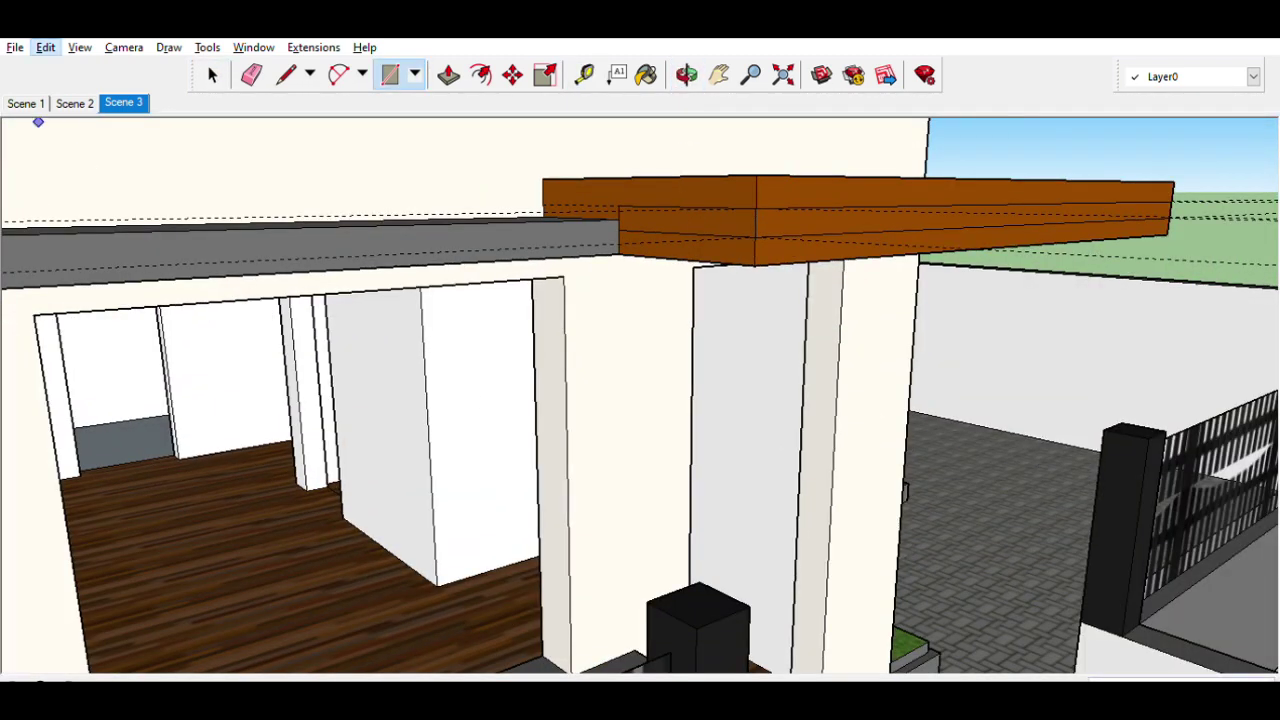
scroll(37, 120, "down", 3)
key("p")
scroll(437, 286, "down", 5)
middle_click_drag(529, 286, 702, 192)
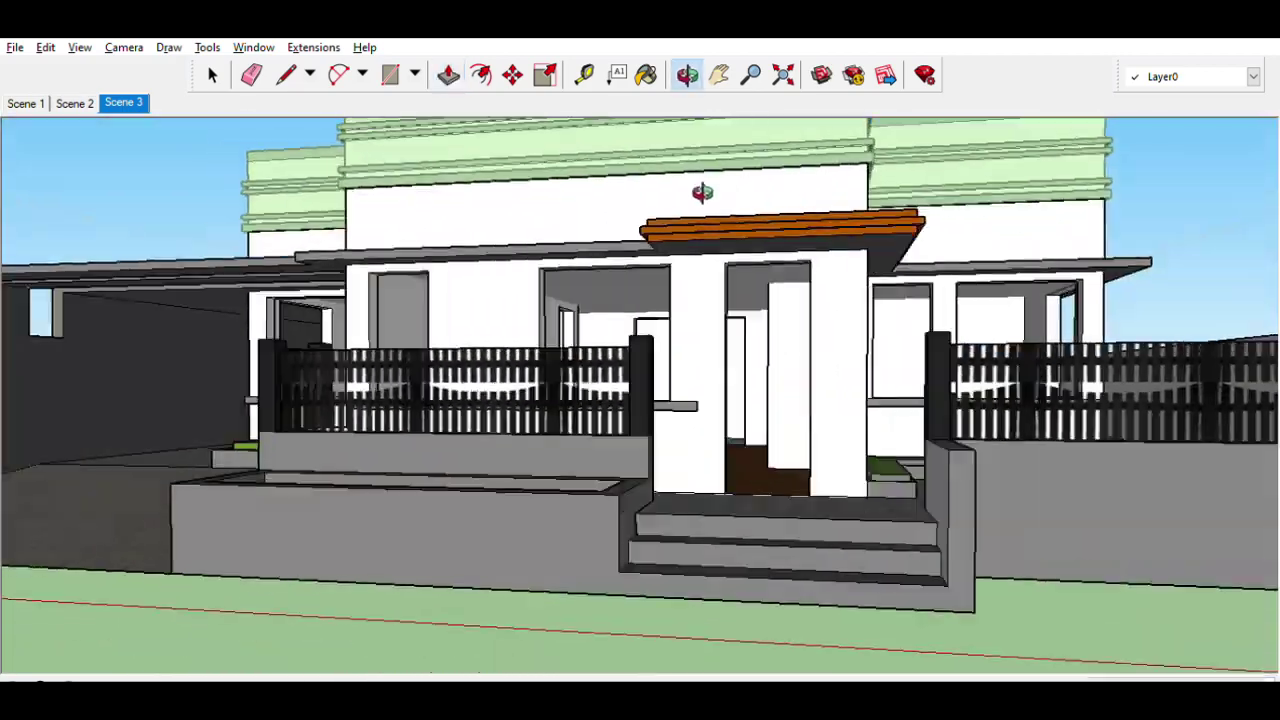
Give the flat roof a dark grey top and review it from the saved front and aerial views.
key("space")
key("Page_Down")
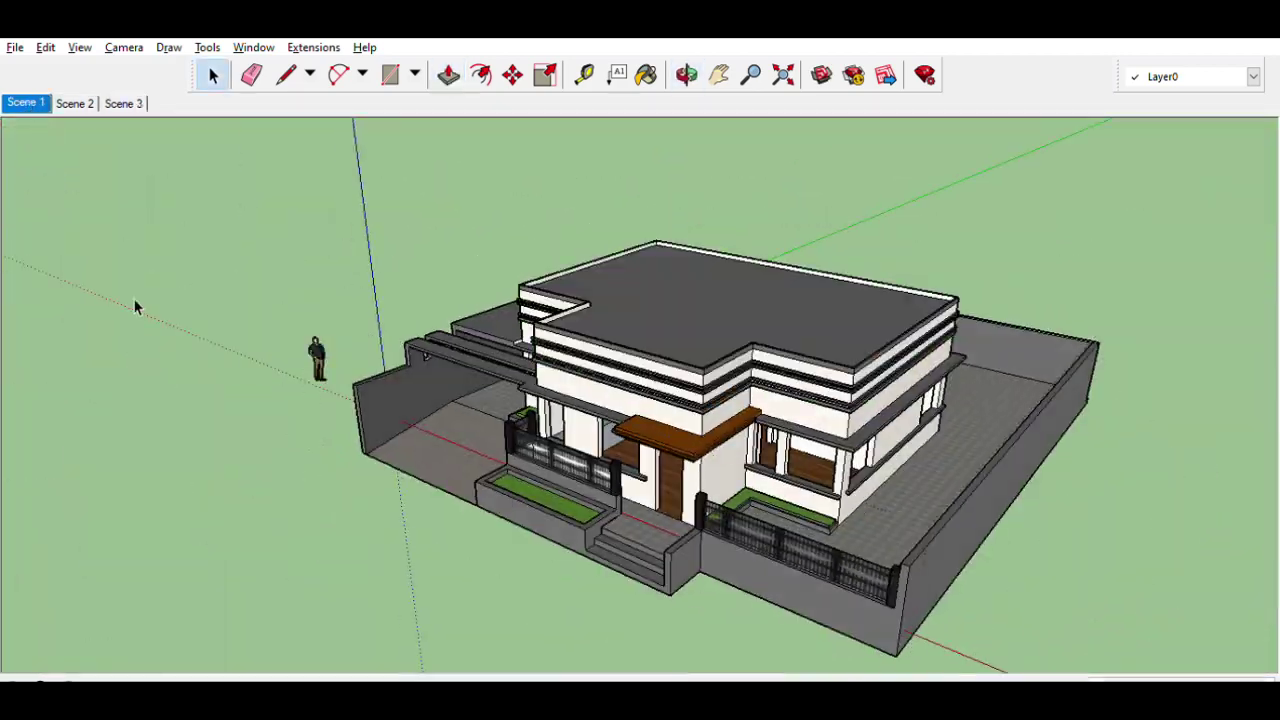
key("Page_Down")
key("r")
scroll(432, 257, "up", 4)
scroll(466, 286, "up", 3)
mouse_move(466, 286)
middle_mouse_down()
mouse_move(371, 306)
mouse_move(435, 175)
middle_mouse_up()
key("Page_Up")
key("space")
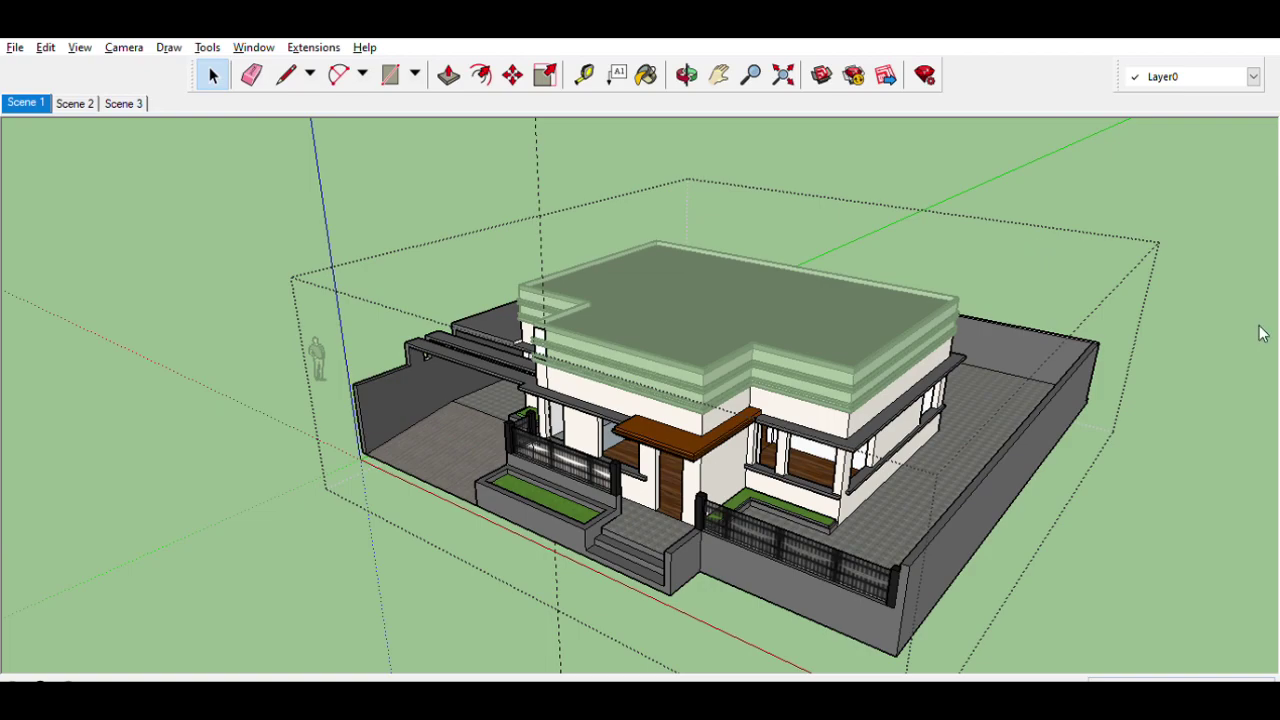
key("l")
scroll(780, 289, "up", 5)
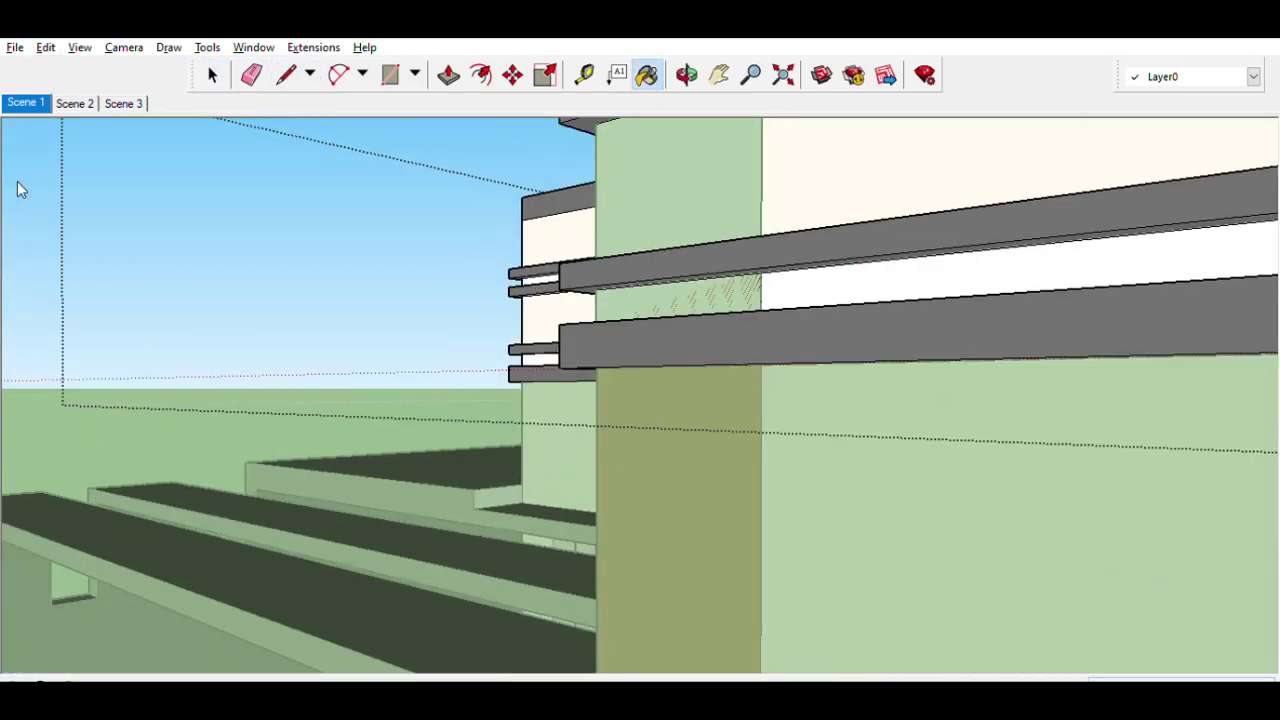
Draw, Push/Pull and paint a wood accent strip on the upper front wall, then check Scene 2.
middle_click_drag(745, 245, 20, 243)
scroll(1020, 286, "up", 3)
middle_click_drag(1020, 286, 540, 186)
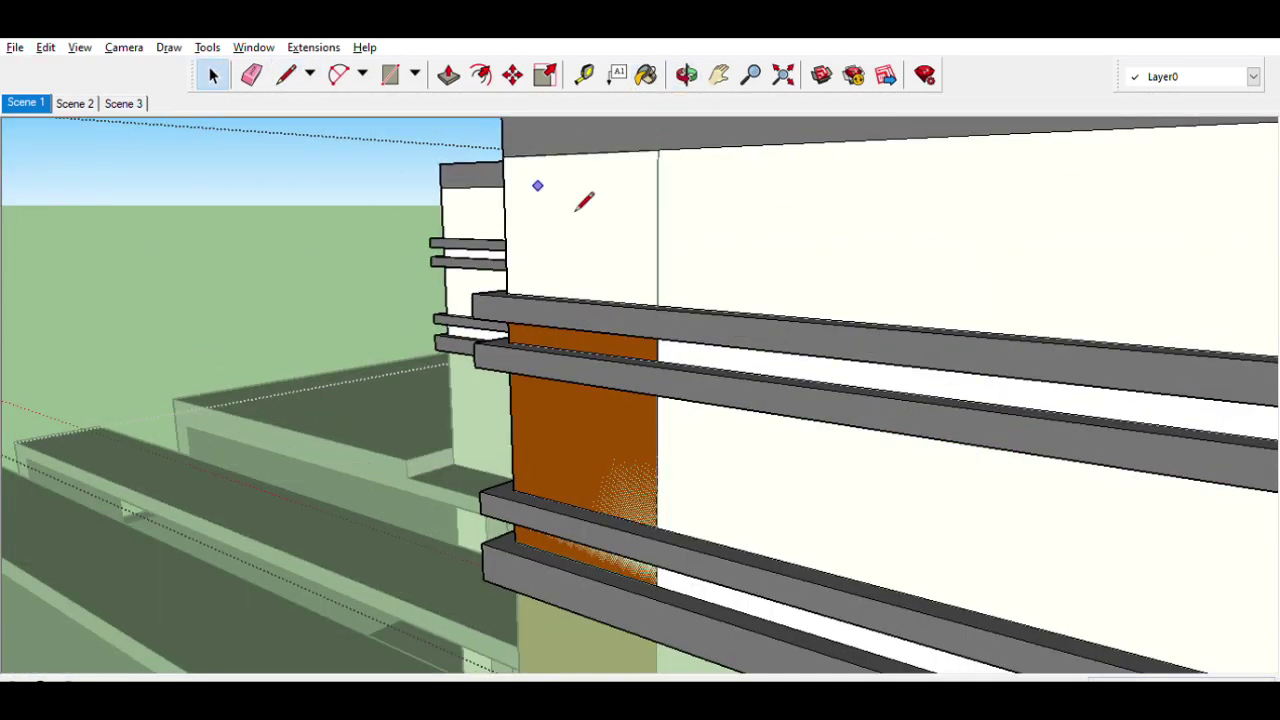
scroll(652, 162, "up", 3)
key("space")
key("Page_Down")
key("p")
scroll(456, 281, "up", 5)
middle_click_drag(456, 281, 615, 305)
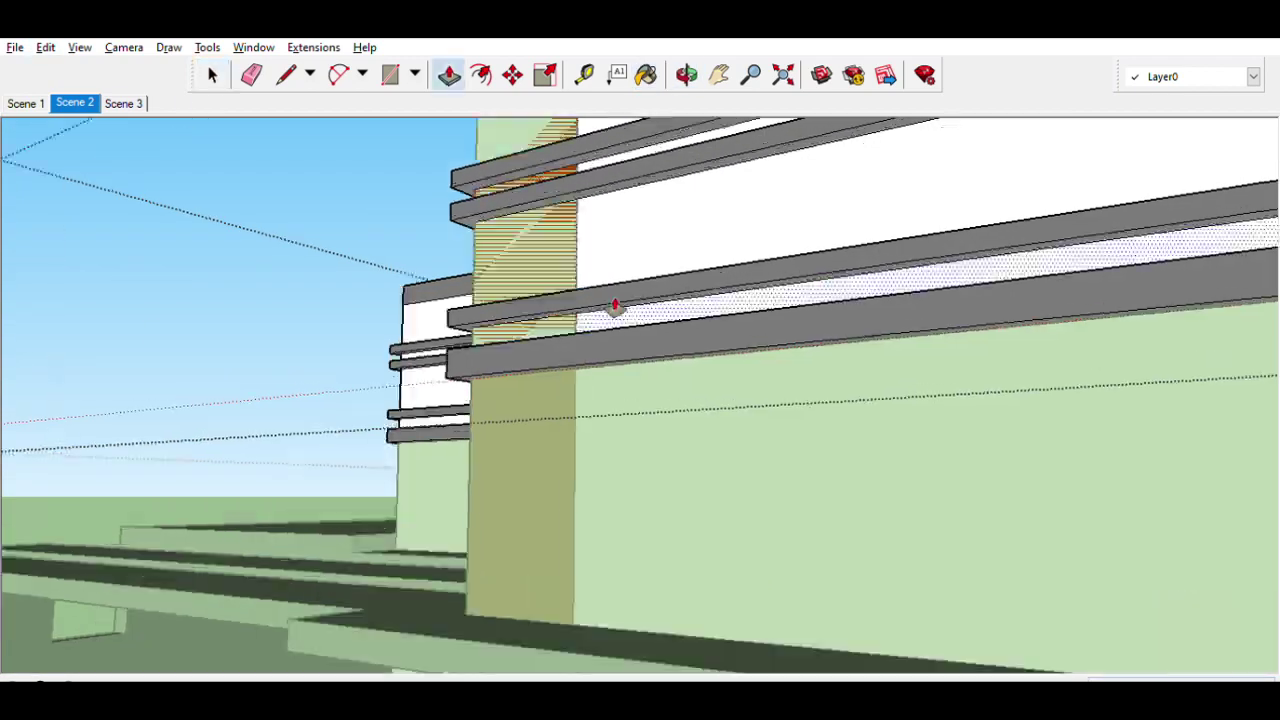
key("space")
left_click(74, 103)
left_click(25, 103)
left_click(74, 103)
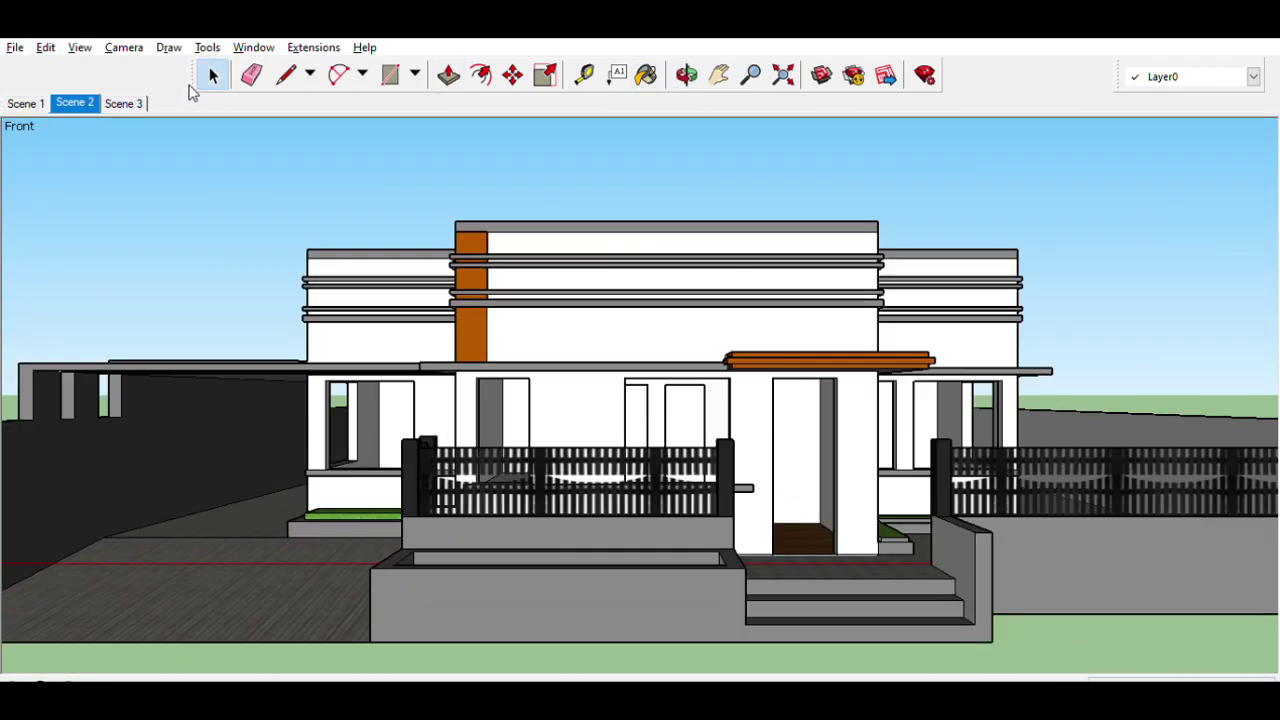